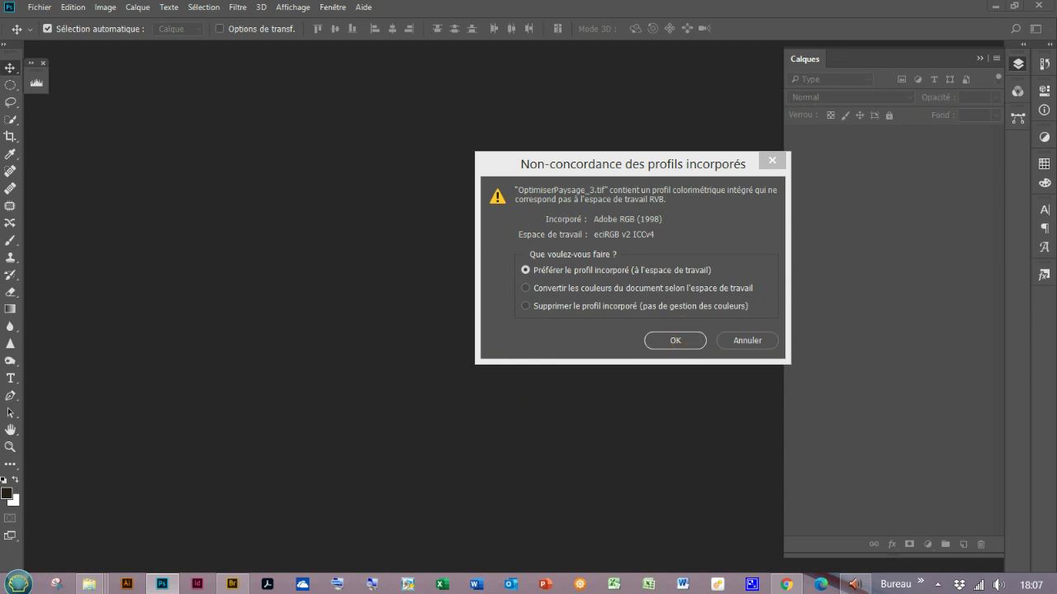
- Resolve the embedded profile mismatch by converting the document's colours to the eciRGB v2 ICCv4 working space
left_click(634, 288)
left_click(684, 338)
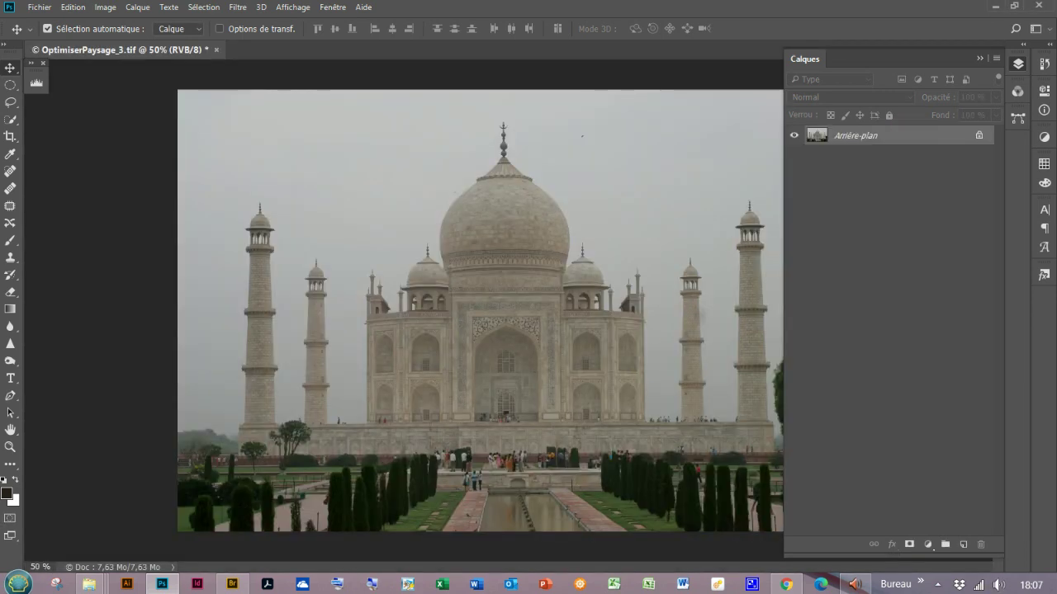
- Turn the locked background into a regular layer with the default settings and convert it to a smart object
double_click(908, 134)
left_click(855, 98)
right_click(928, 135)
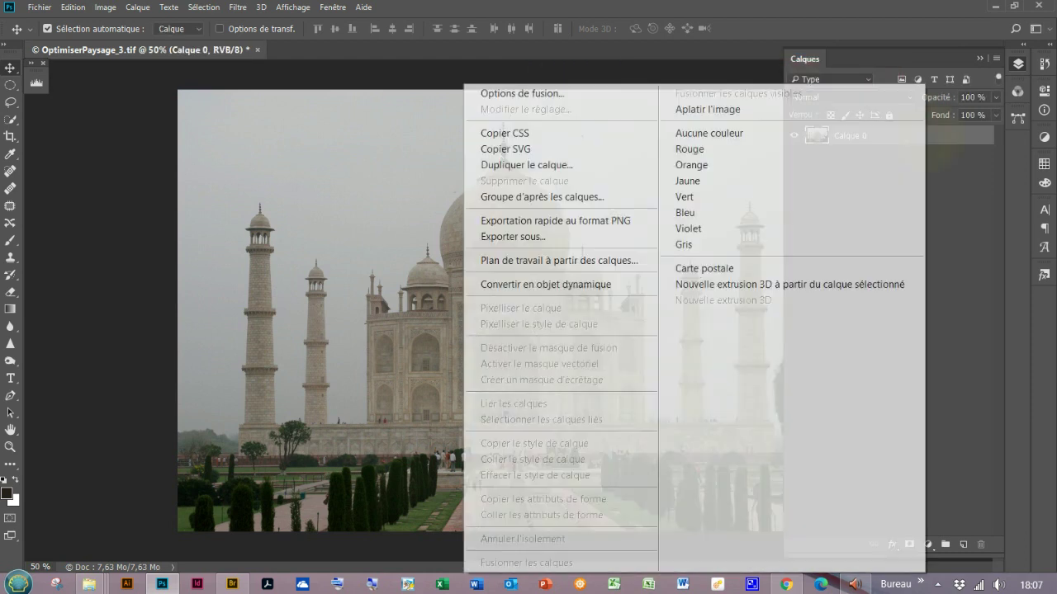
left_click(545, 283)
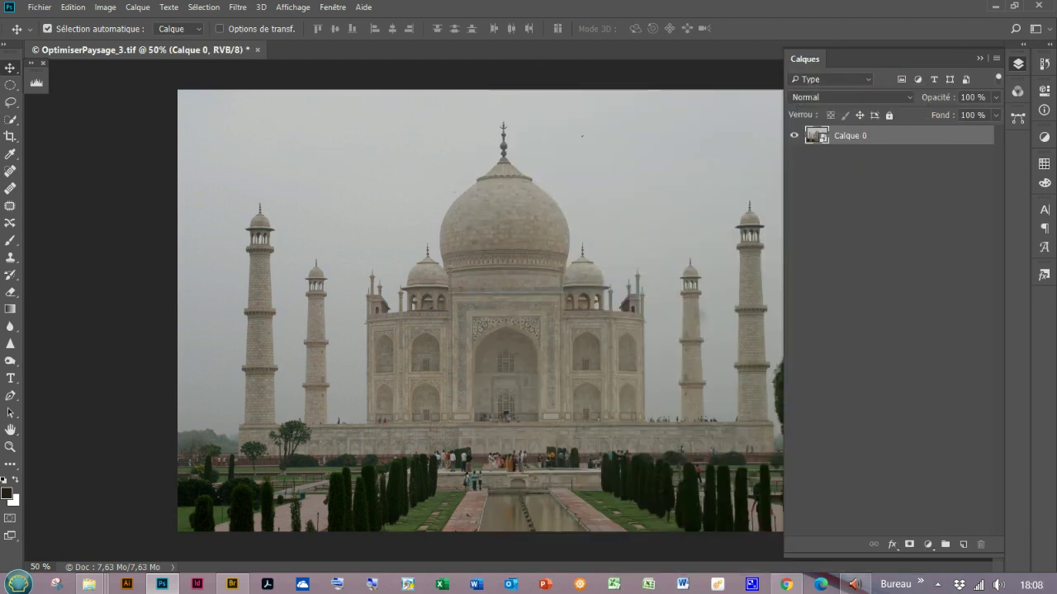
left_click(980, 58)
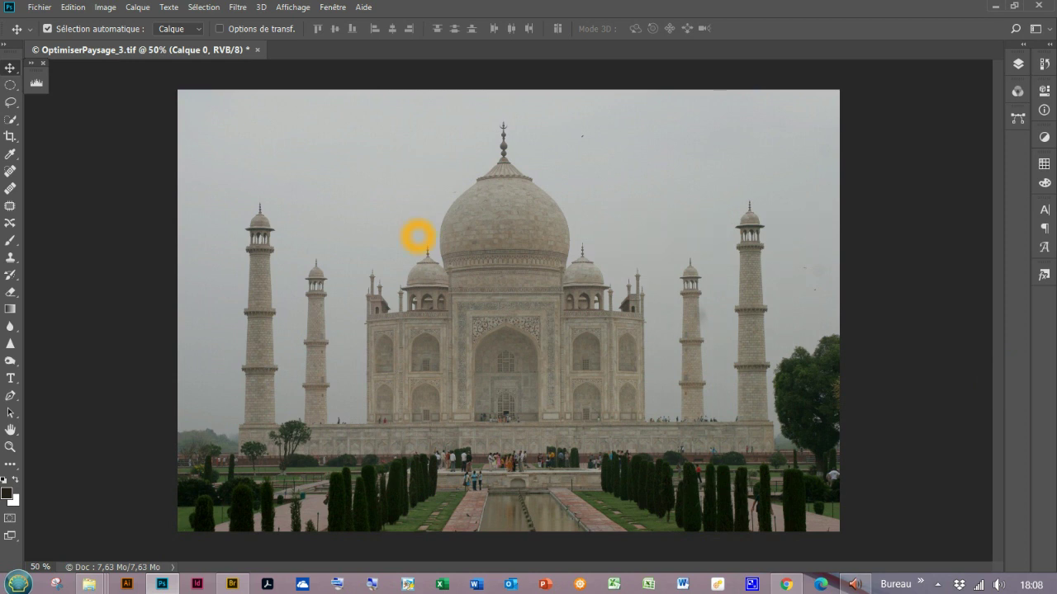
- Refresh the histogram with uncached data and examine the tonal range of the image's colour channels
left_click(37, 81)
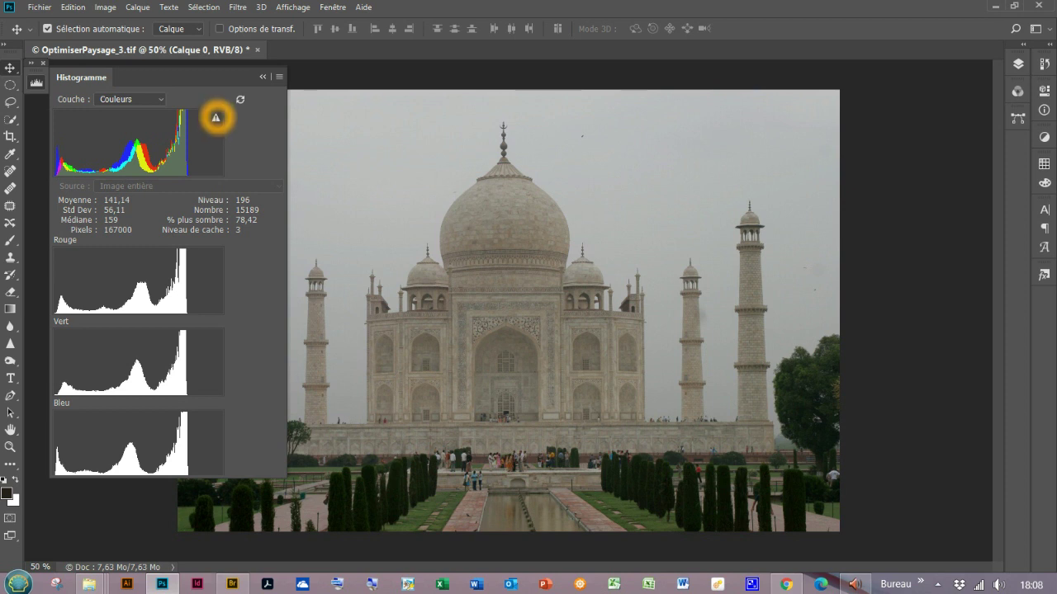
left_click(216, 117)
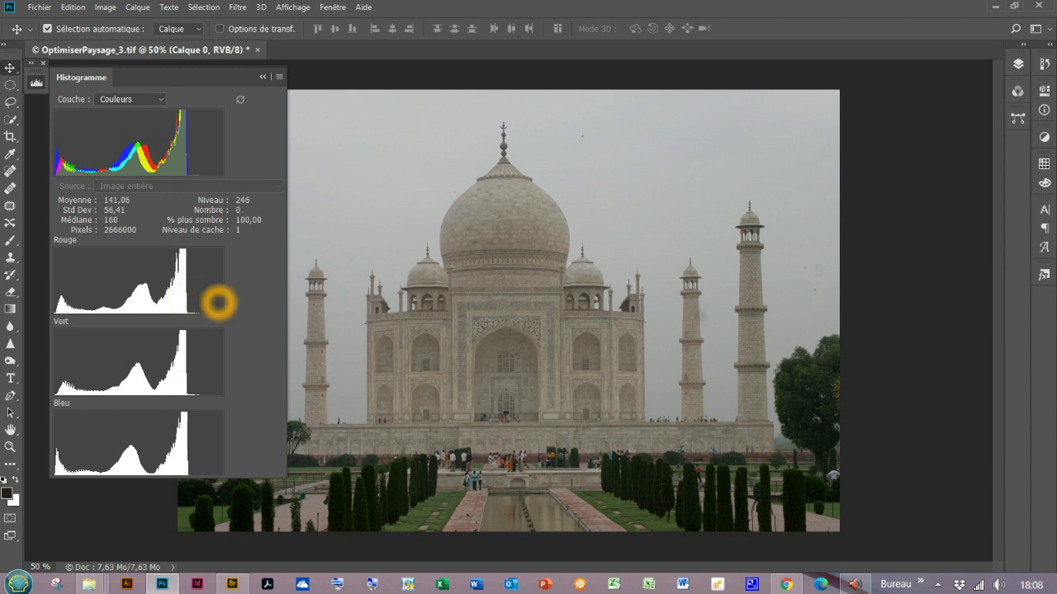
left_click_drag(188, 149, 229, 158)
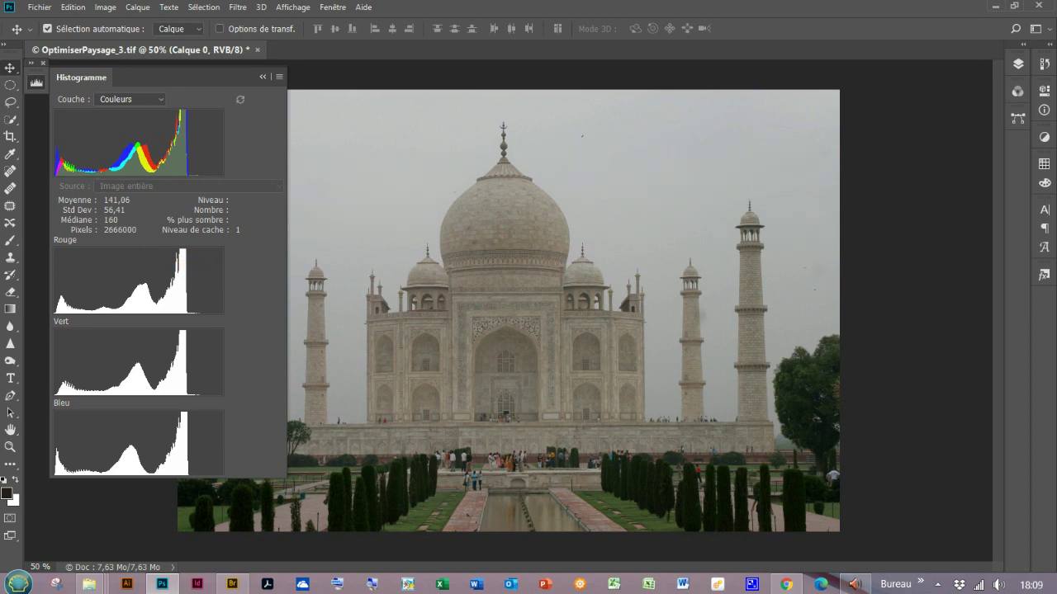
left_click(36, 81)
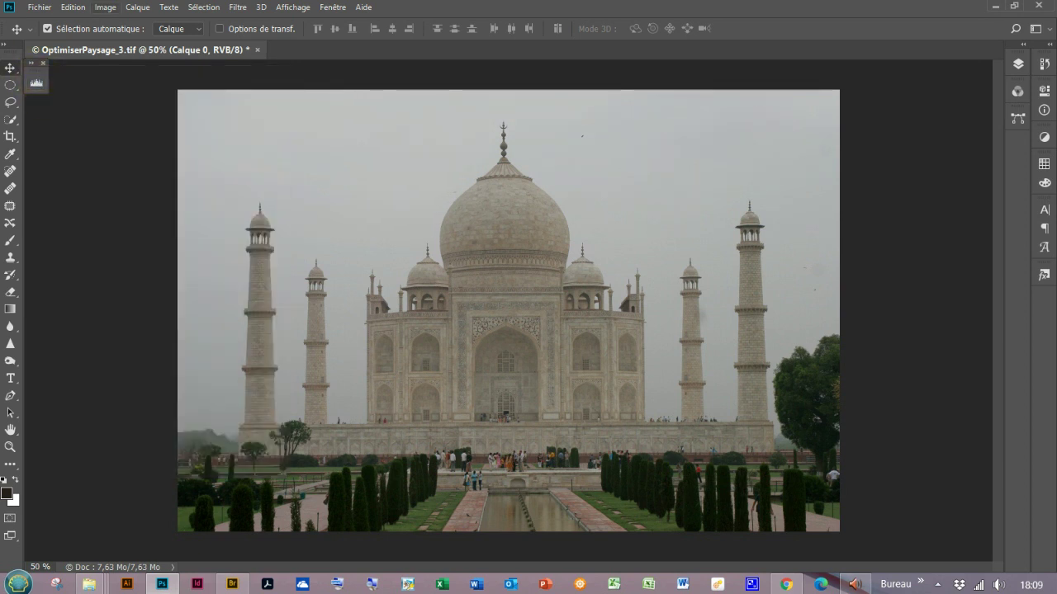
- Apply the automatic colour correction (Couleur automatique) to the layer and refresh the histogram with uncached data
left_click(107, 7)
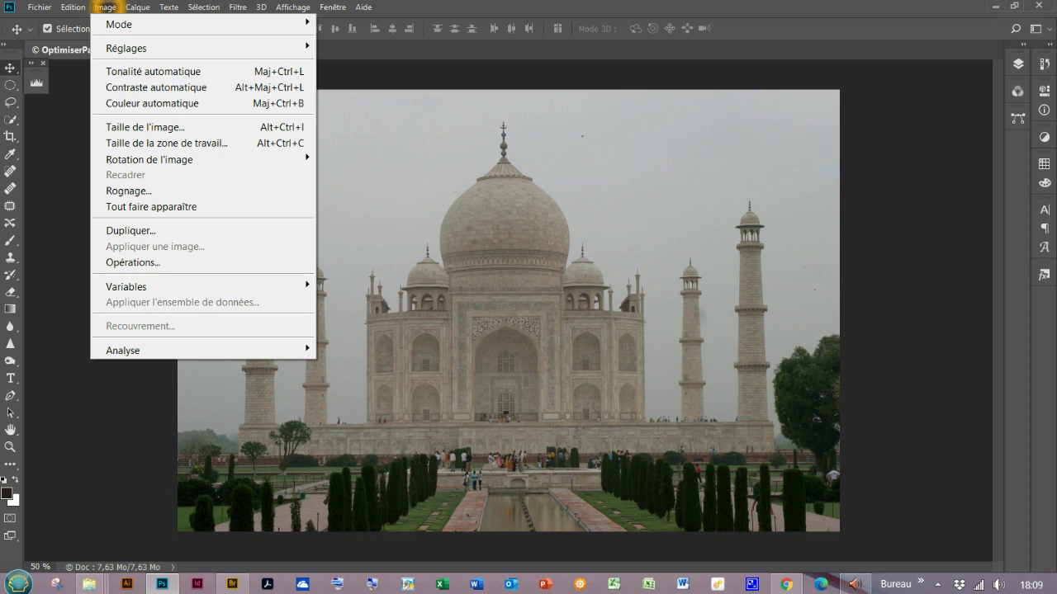
left_click(123, 102)
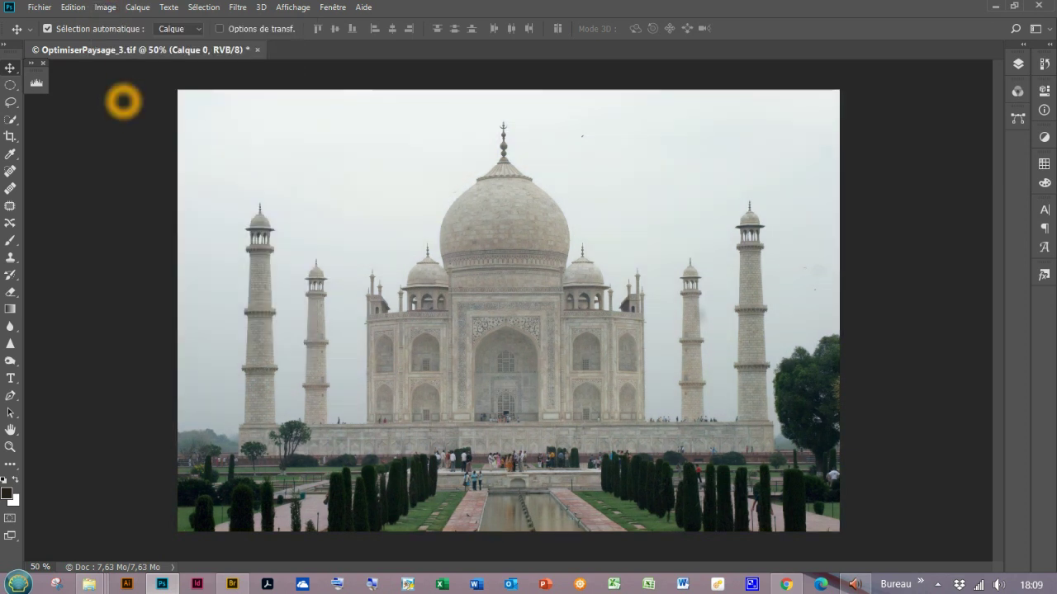
left_click(36, 82)
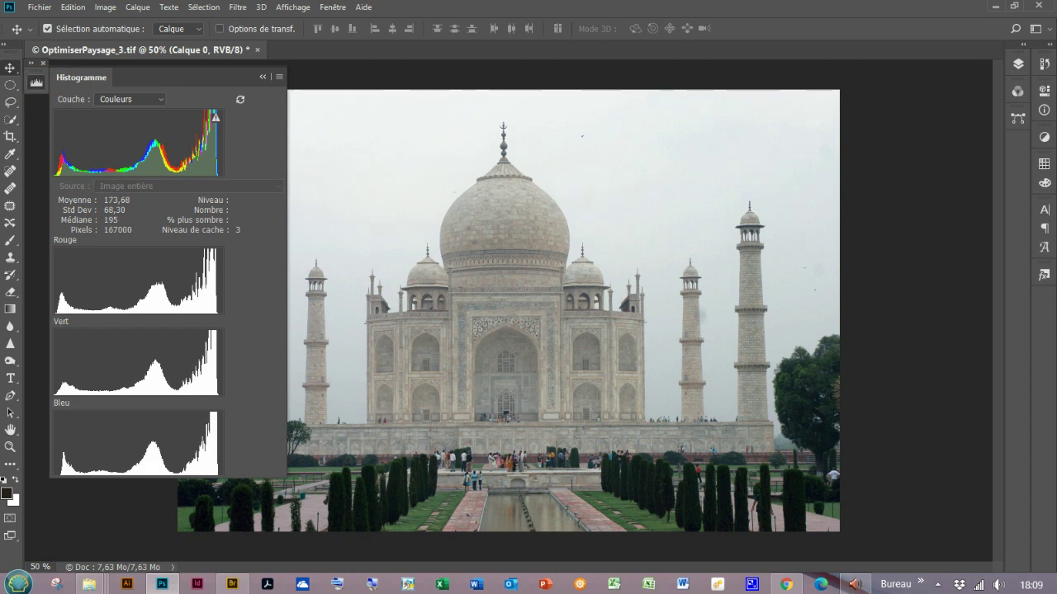
left_click(182, 310)
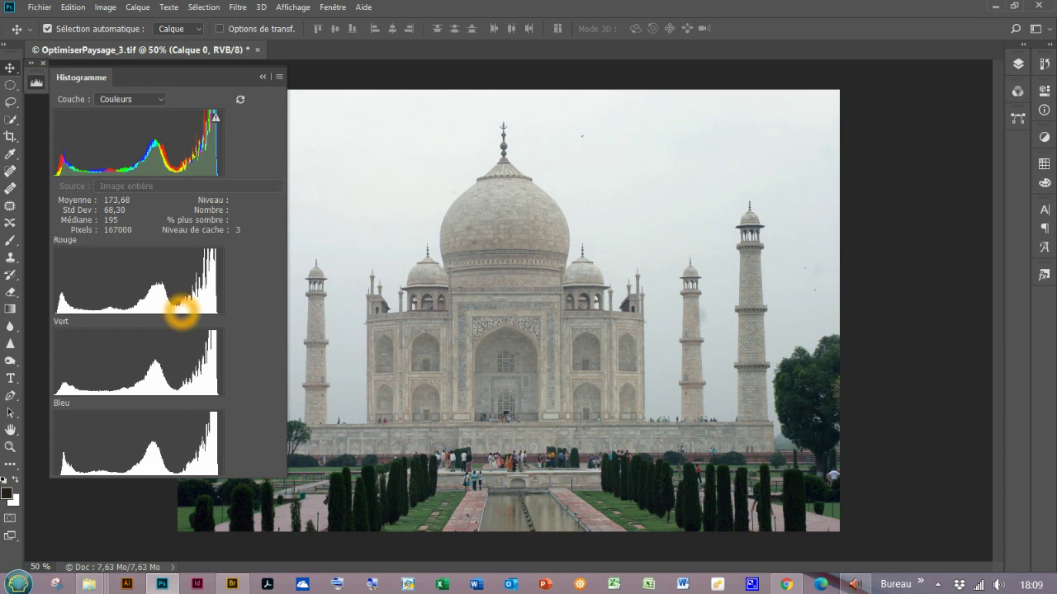
left_click(215, 117)
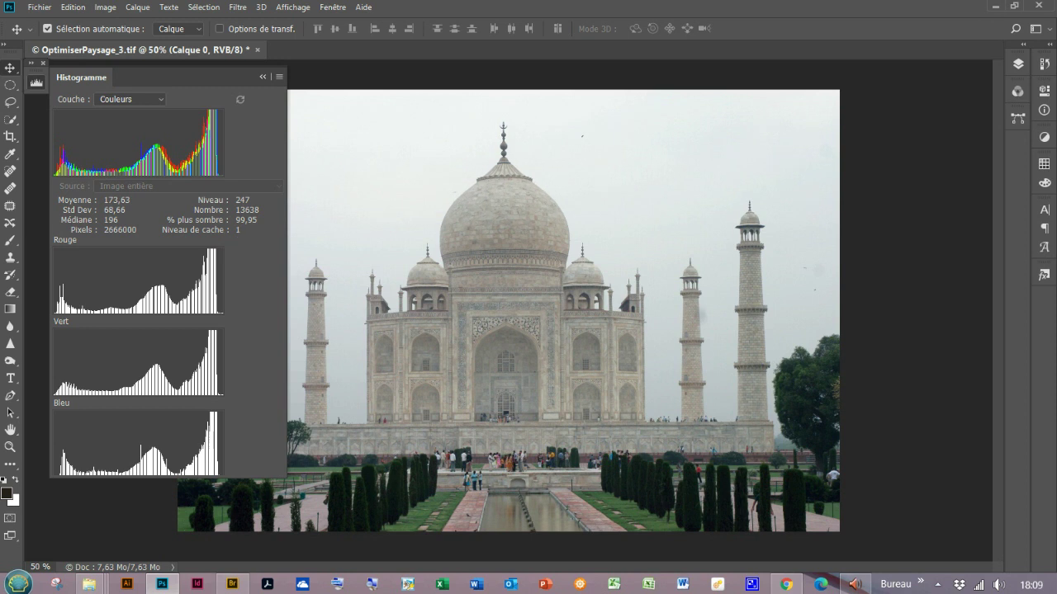
- Examine the corrected image against the red, green and blue channel histograms, including both ends of the tonal range
left_click(68, 308)
left_click(236, 315)
left_click(45, 307)
left_click(171, 308)
left_click(225, 297)
left_click(200, 327)
left_click(688, 392)
left_click(701, 402)
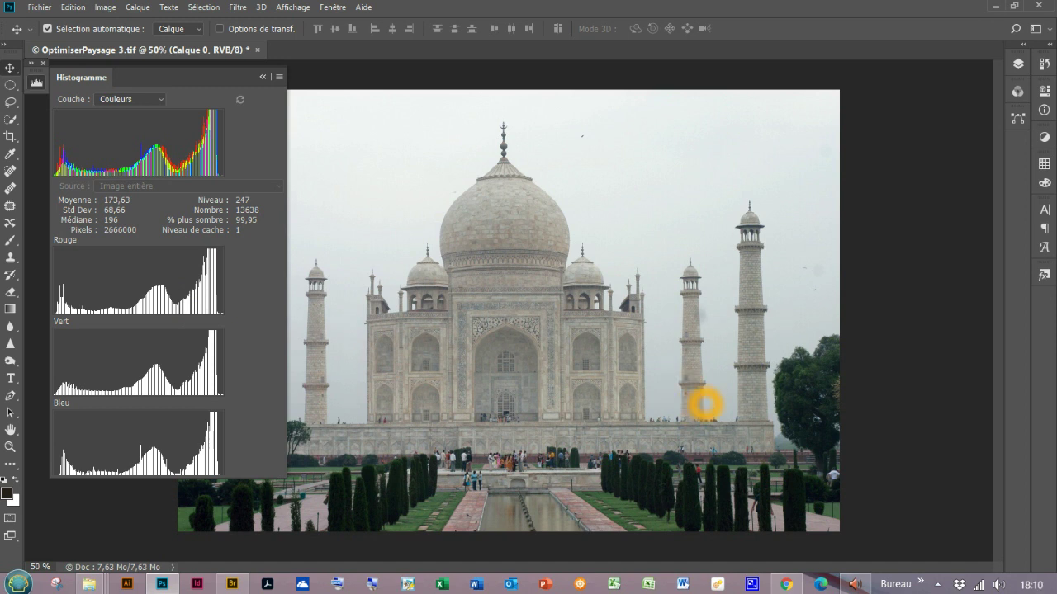
left_click(619, 341)
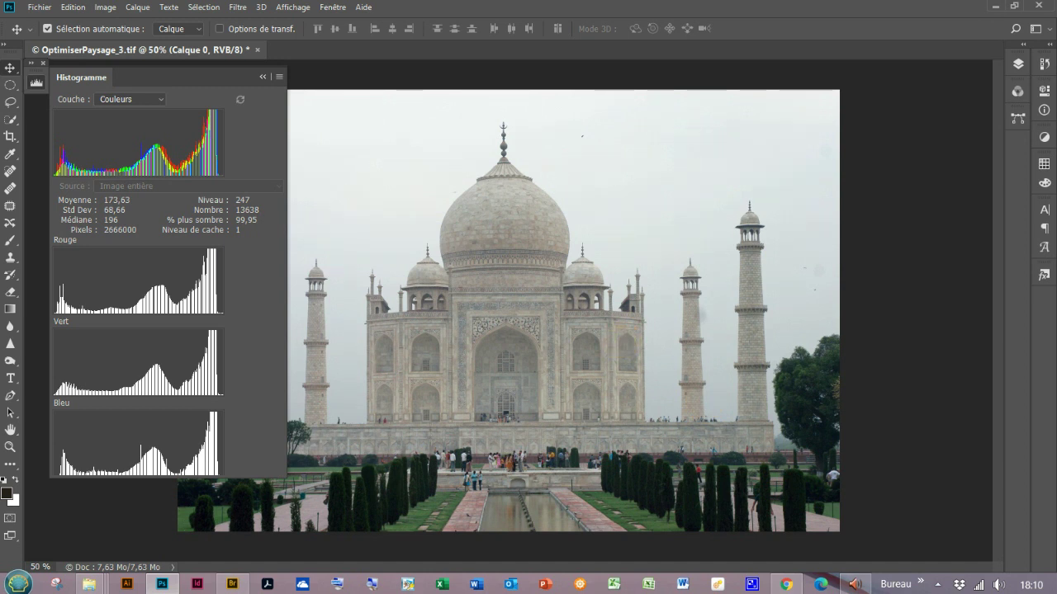
left_click(436, 144)
left_click(481, 165)
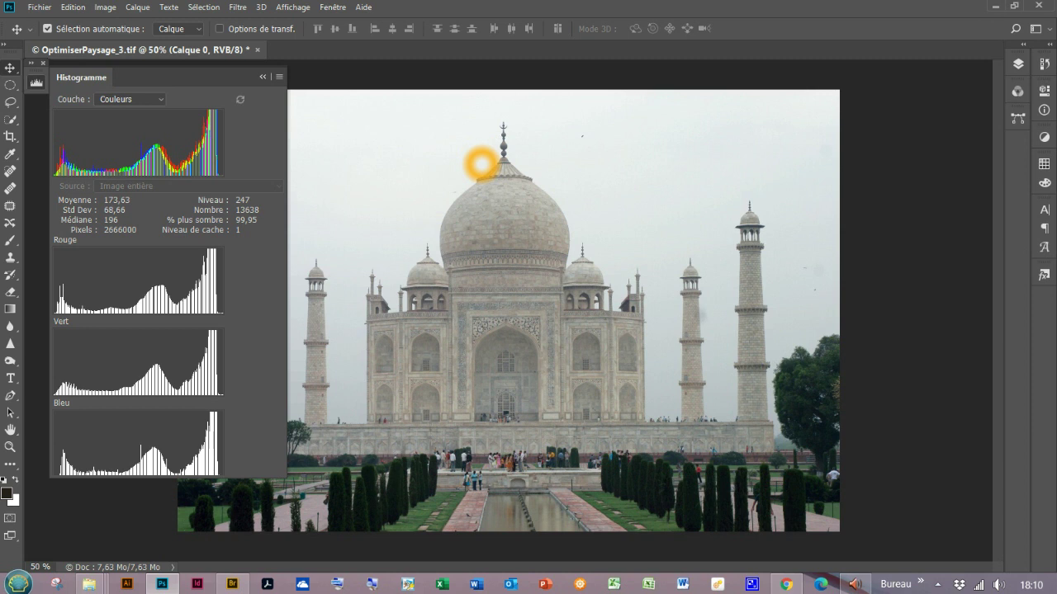
left_click(37, 81)
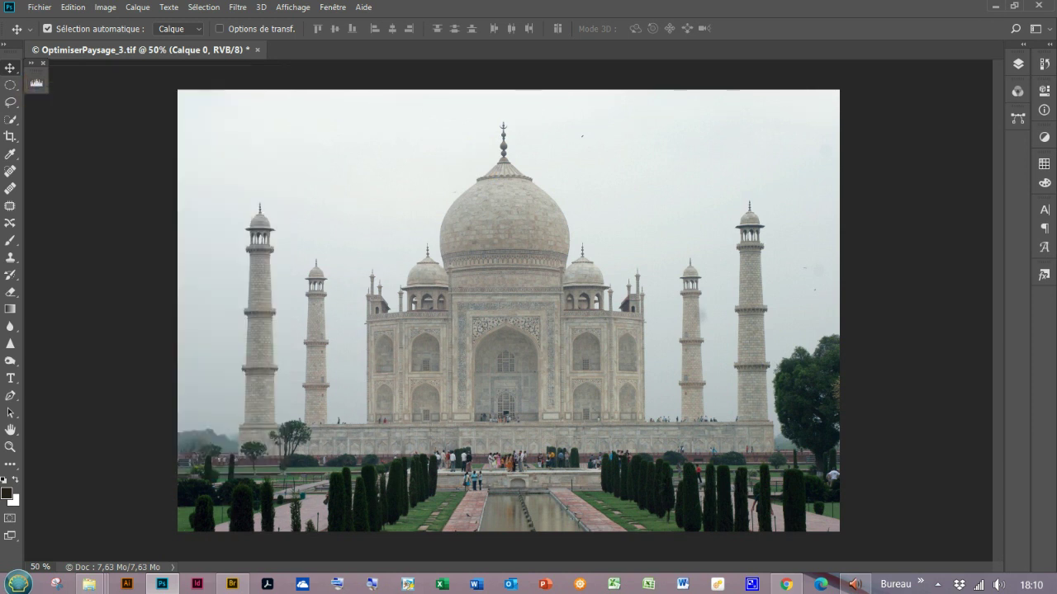
- Duplicate the corrected image as a separate document named OptimiserPaysage_3 copie
left_click(105, 7)
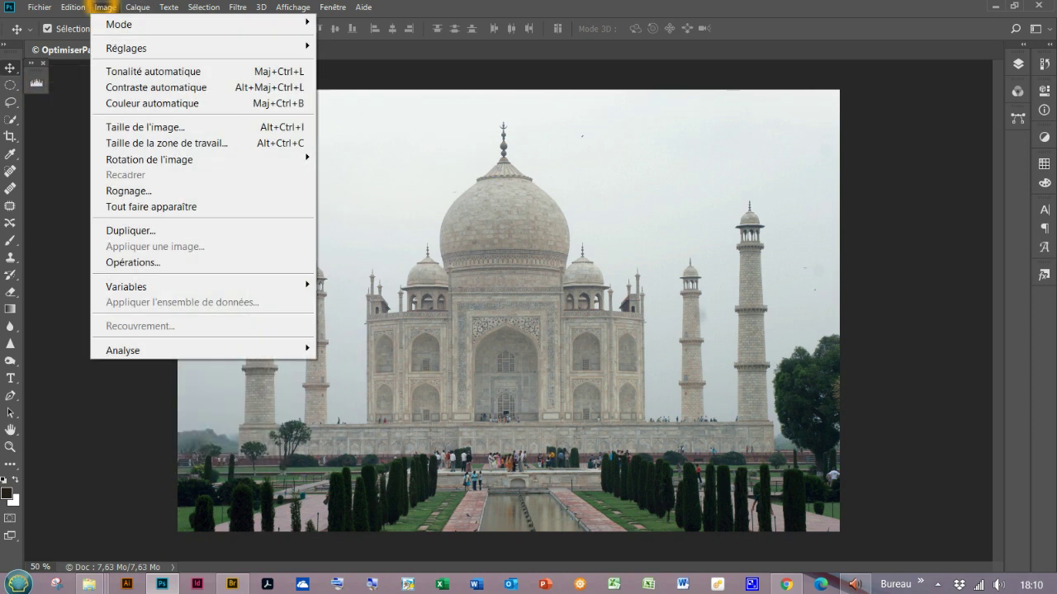
left_click(146, 230)
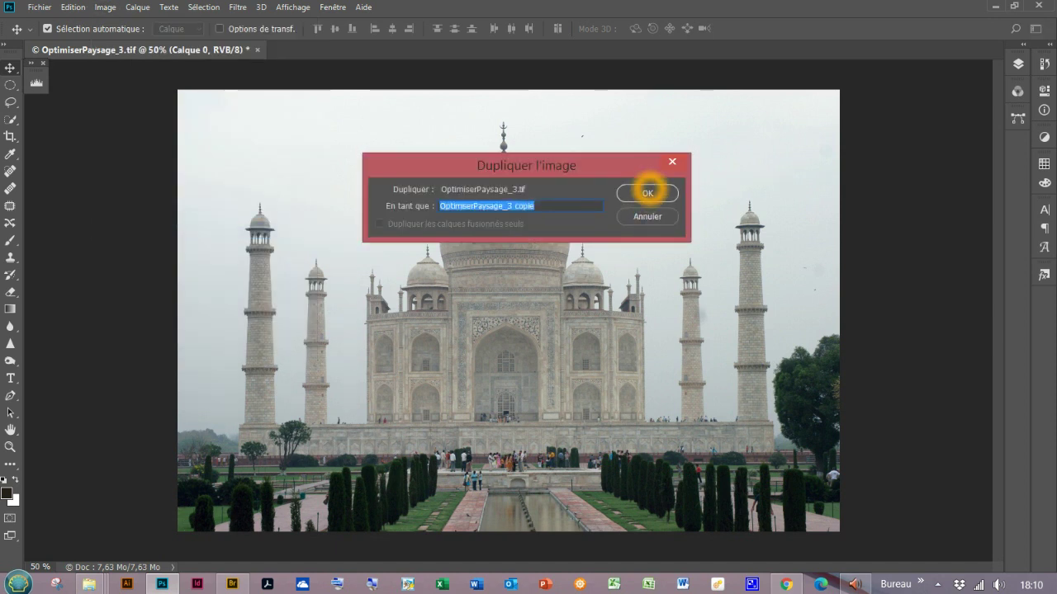
left_click(647, 192)
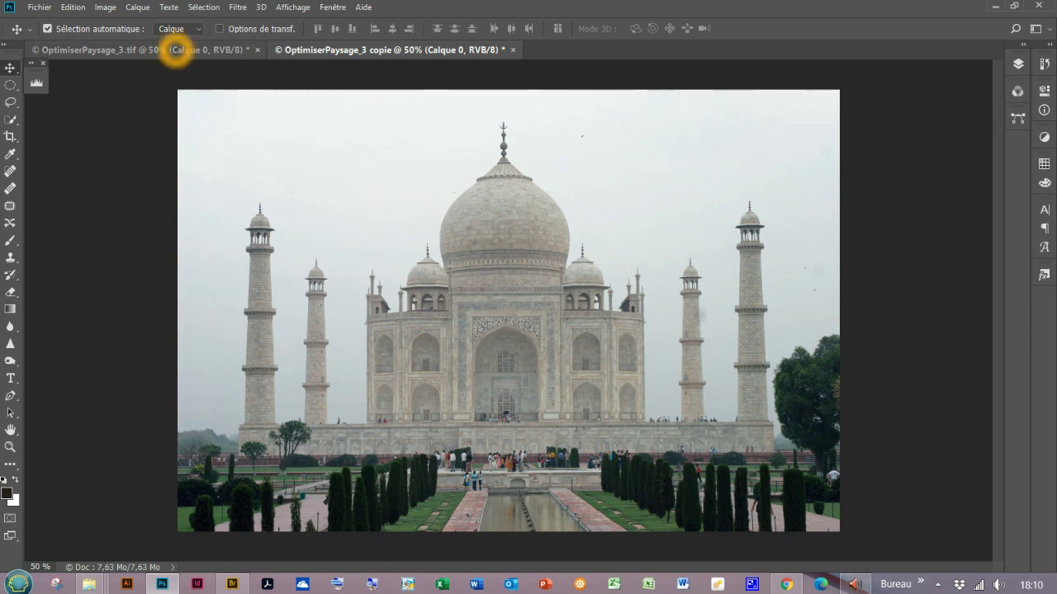
- Return to the original OptimiserPaysage_3.tif document and revert it to its previous version
left_click(173, 50)
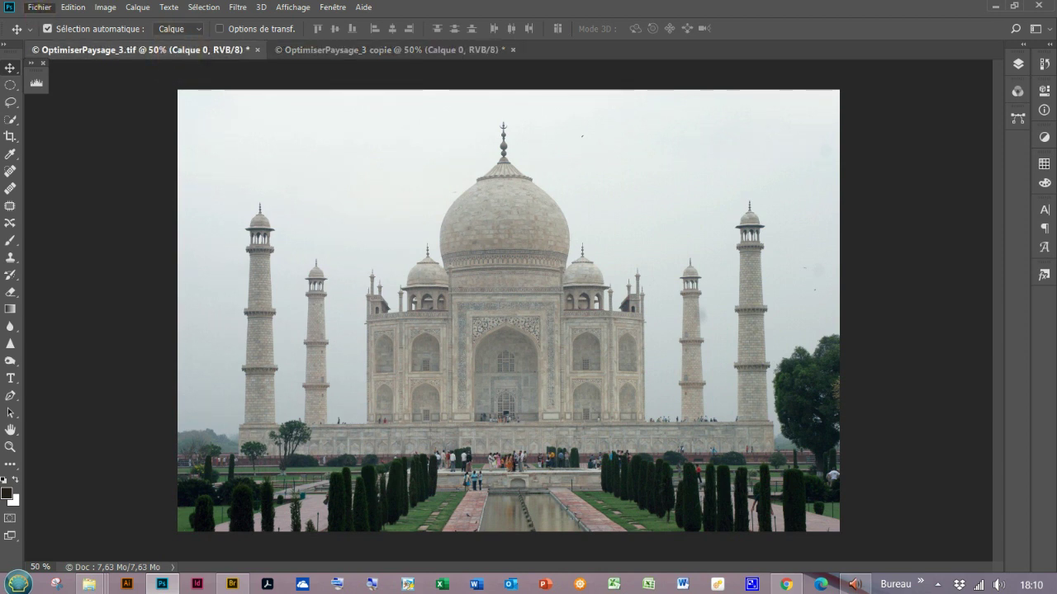
left_click(39, 7)
left_click(89, 207)
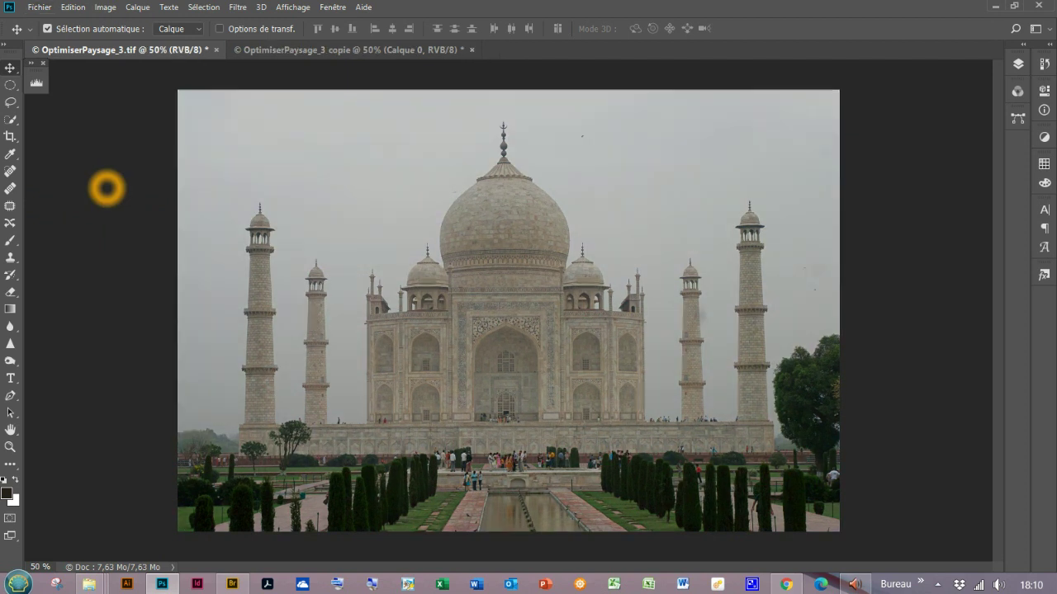
- Compare the reverted original with the auto-corrected copy by alternating between the two documents
left_click(307, 51)
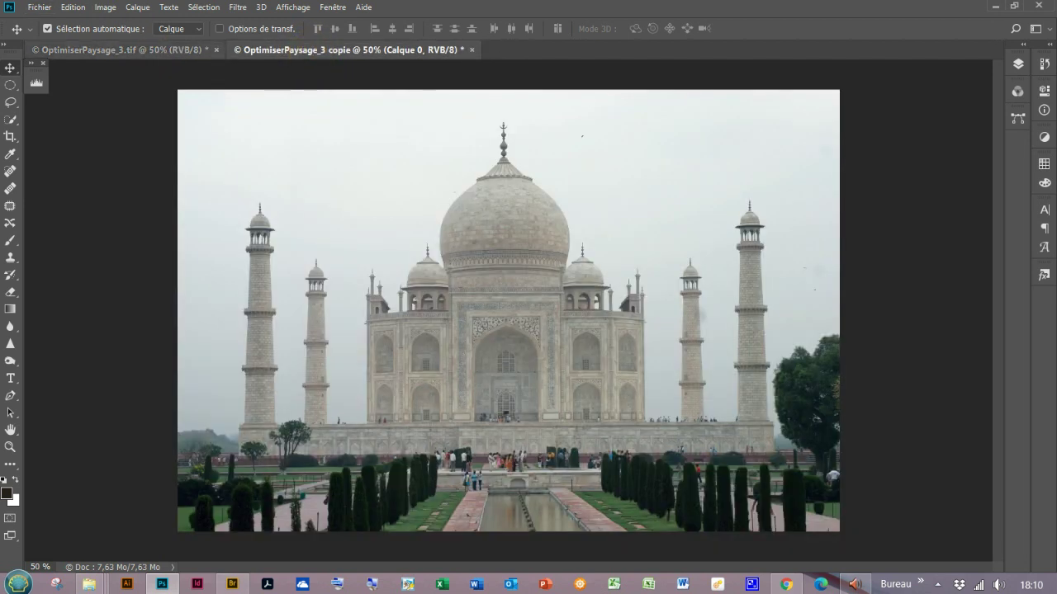
left_click(161, 51)
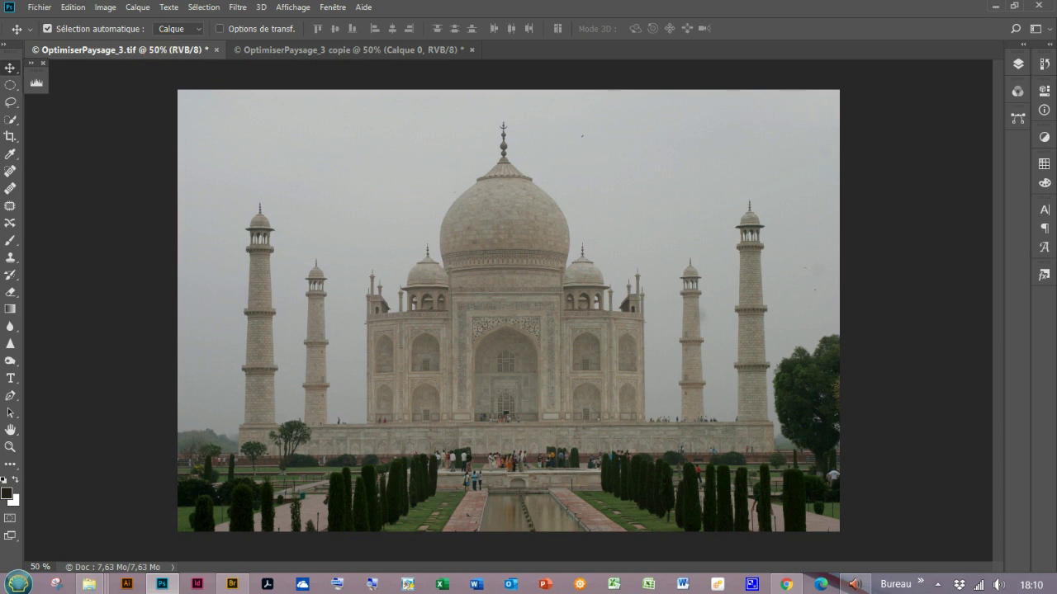
left_click(379, 49)
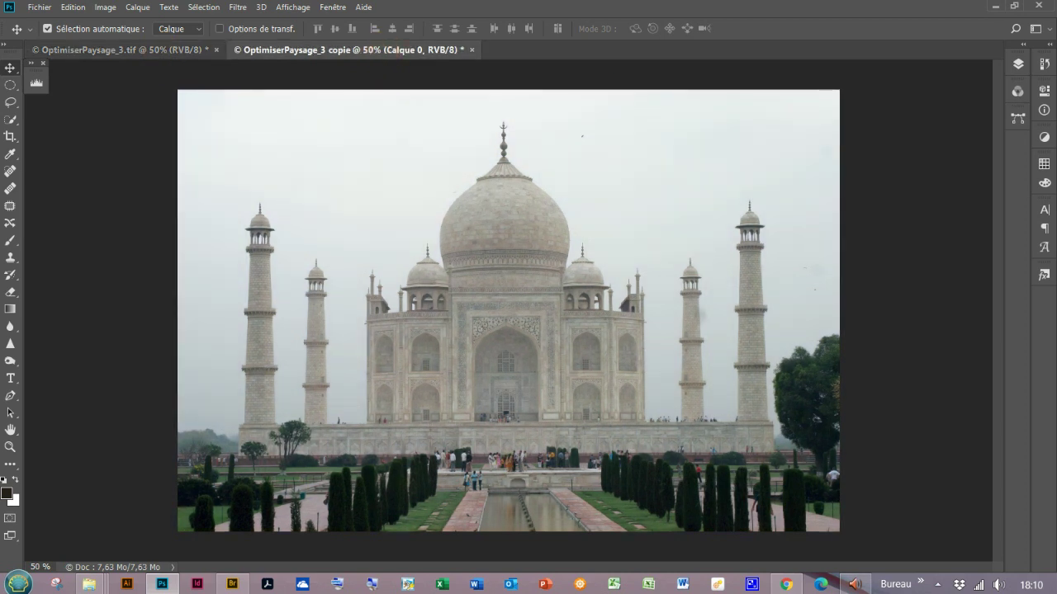
left_click(165, 49)
left_click(448, 52)
left_click(180, 50)
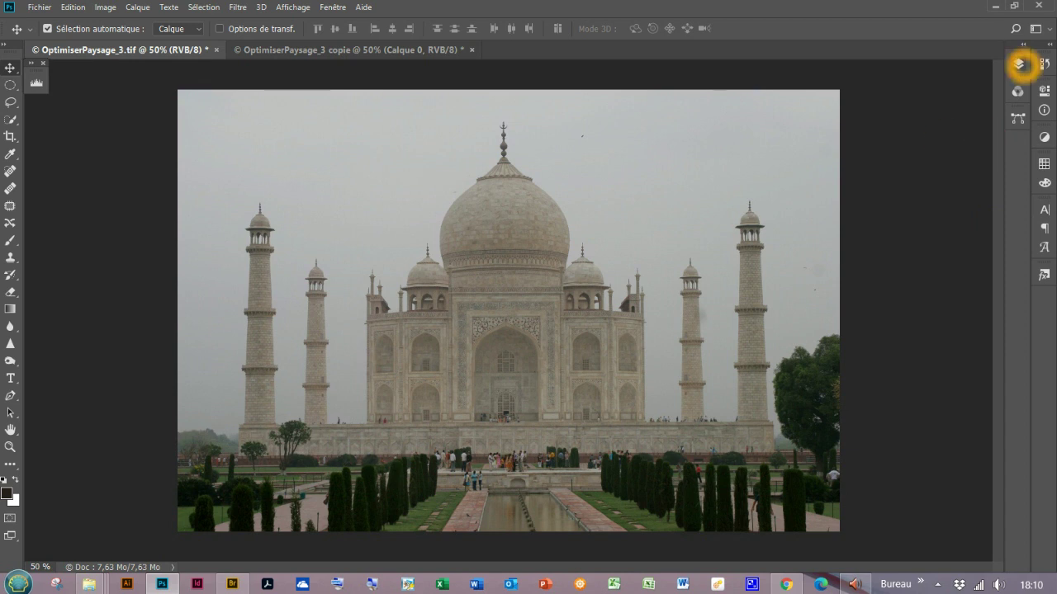
- In the reverted original, make the background a regular layer with default settings and convert it to a smart object
left_click(1019, 64)
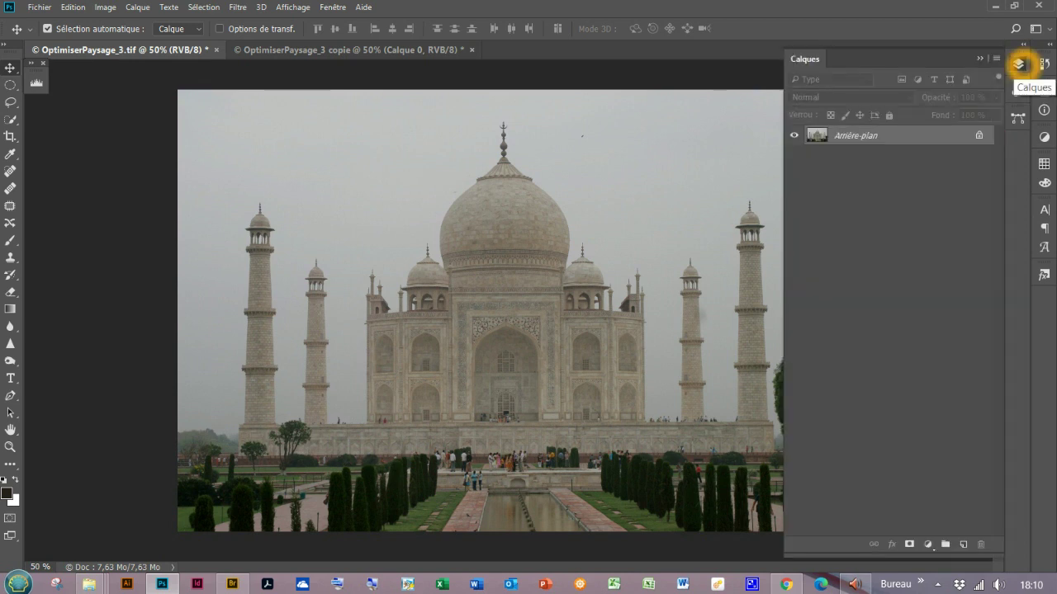
double_click(898, 139)
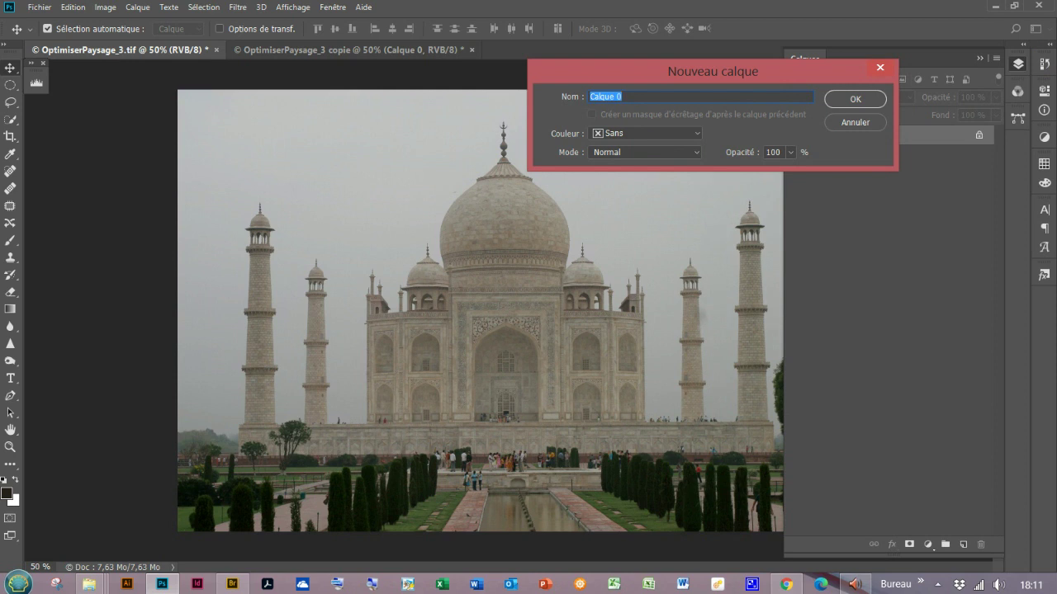
left_click(855, 99)
right_click(943, 134)
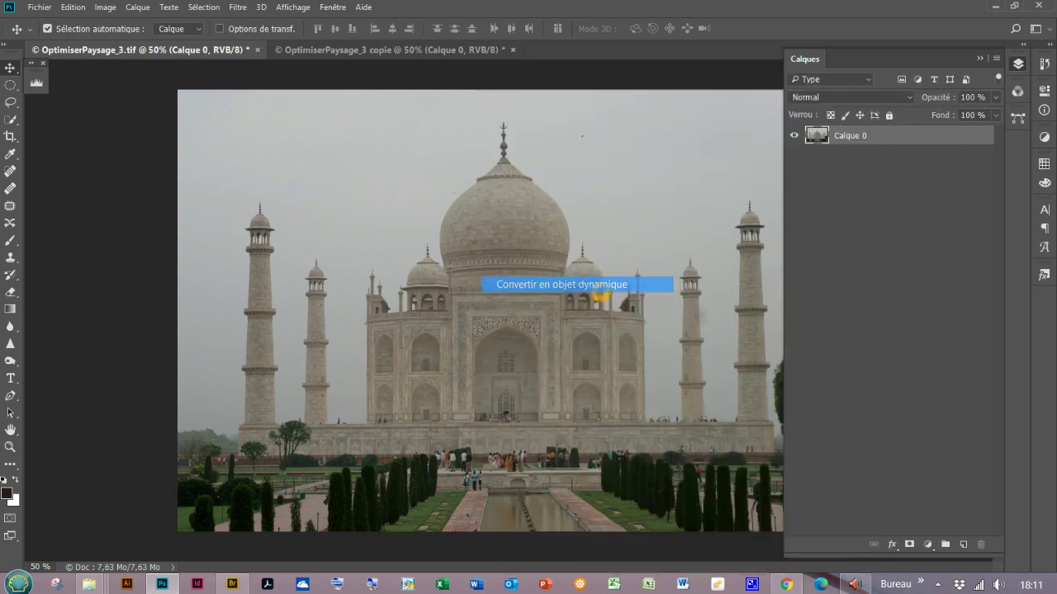
left_click(588, 284)
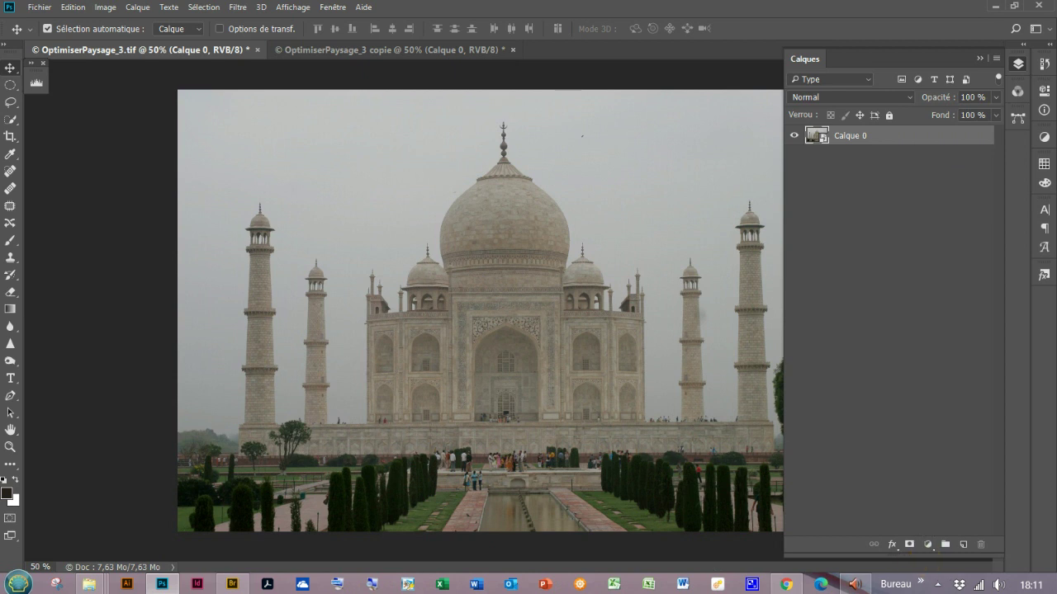
- Add a Levels (Niveaux) adjustment layer above the Taj Mahal smart object
left_click(927, 543)
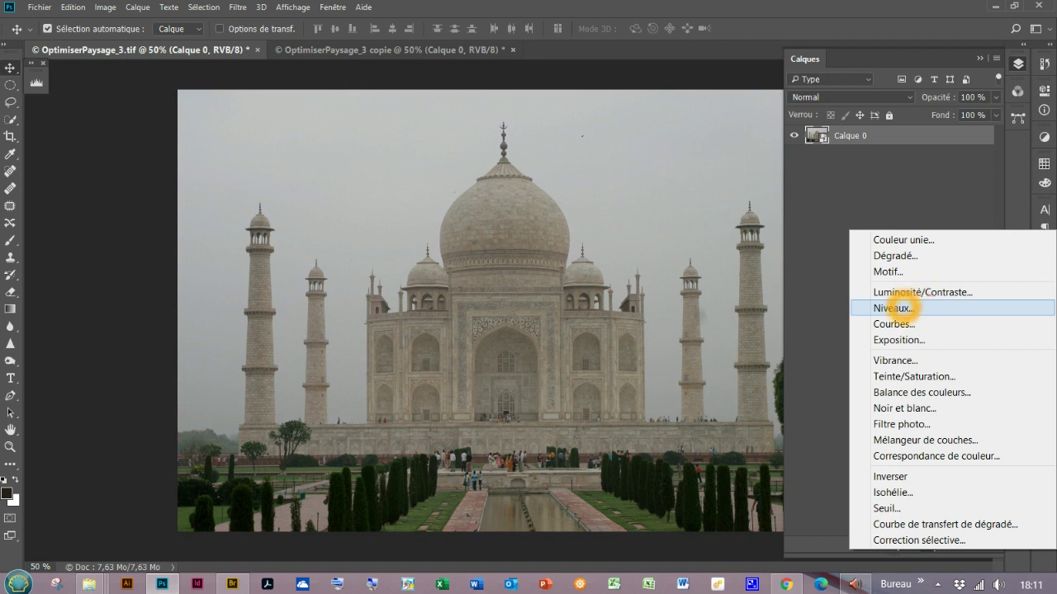
left_click(898, 307)
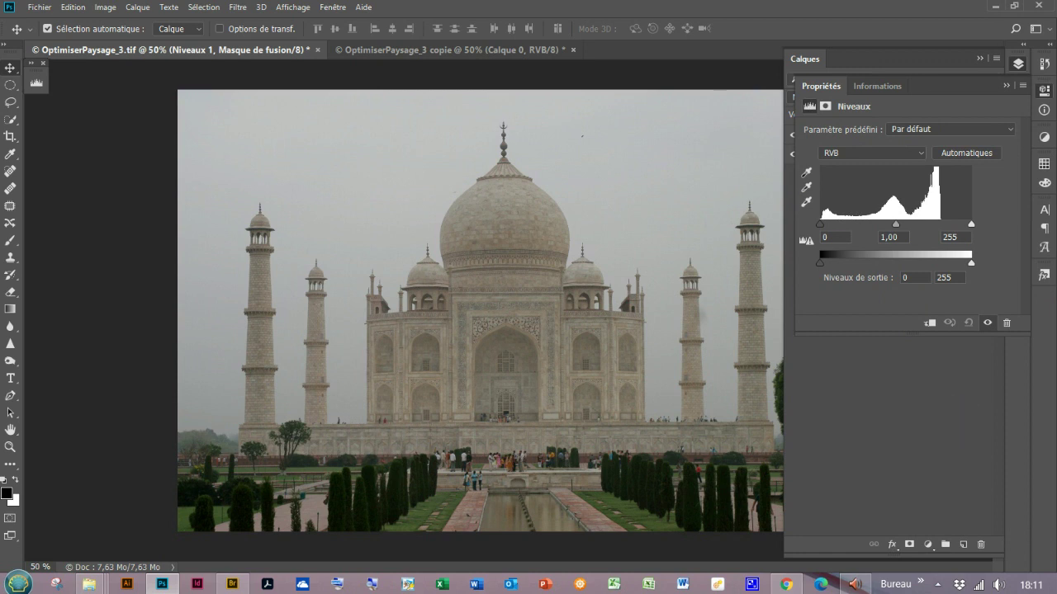
- Show the histogram as a floating panel beside the image and refresh it with uncached data
left_click(36, 81)
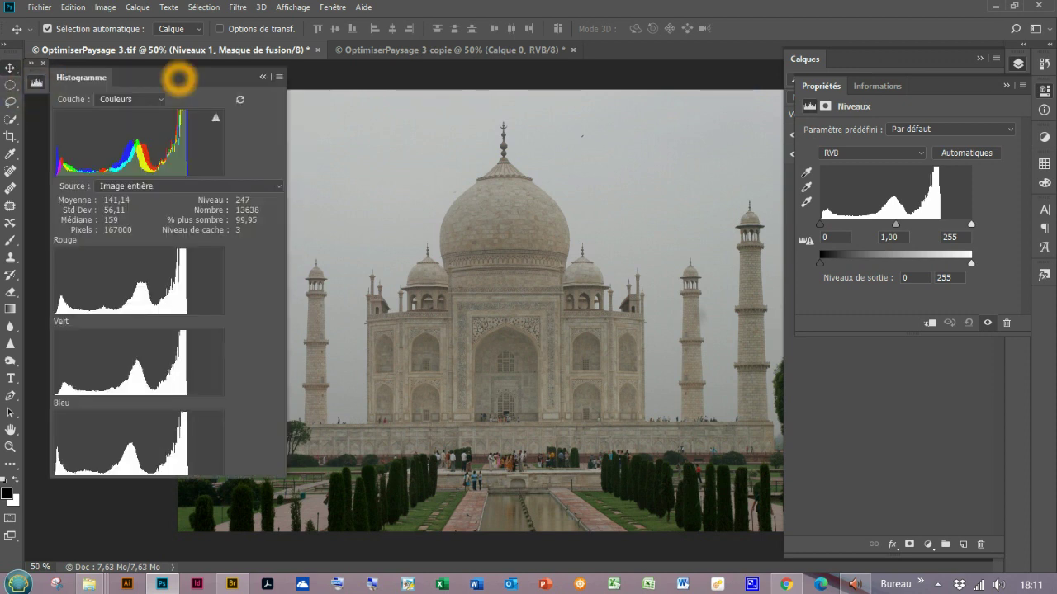
left_click_drag(160, 76, 105, 93)
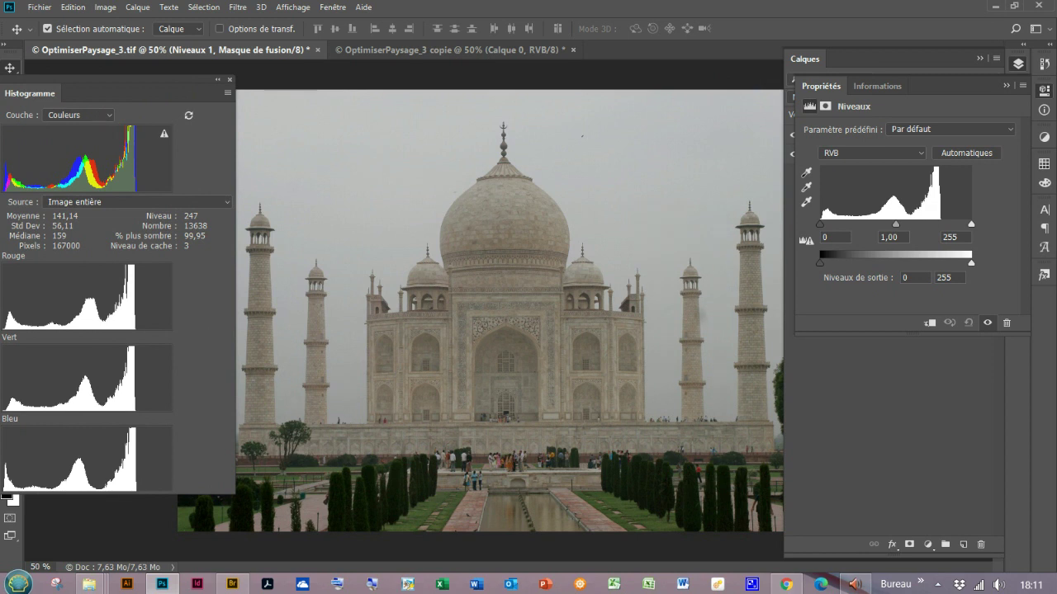
left_click(166, 133)
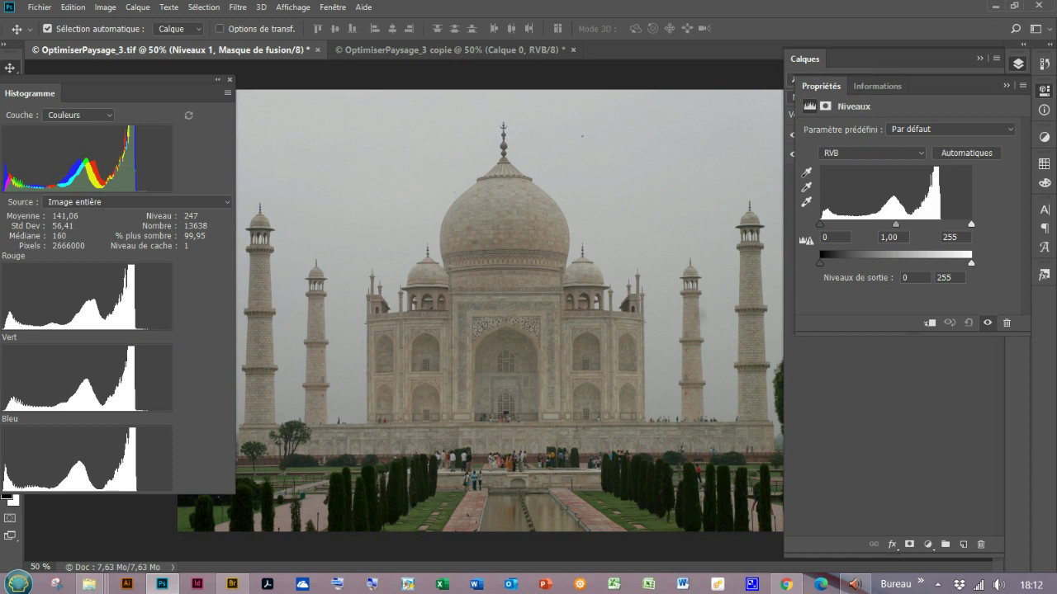
- In the Levels adjustment, set the Red (Rouge) channel's white input level to 206, where its histogram data ends
left_click(920, 153)
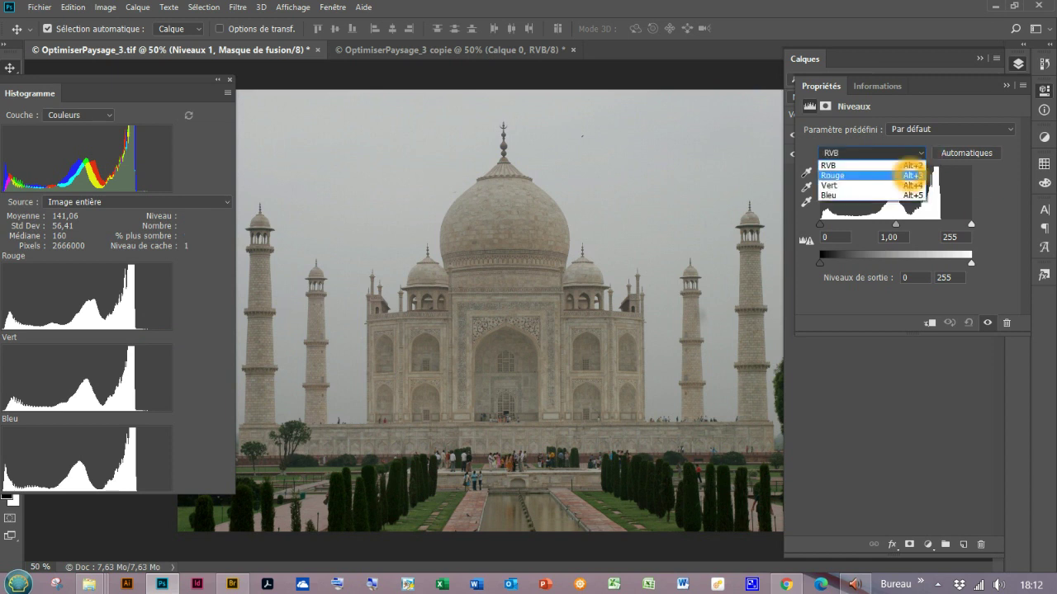
left_click(912, 175)
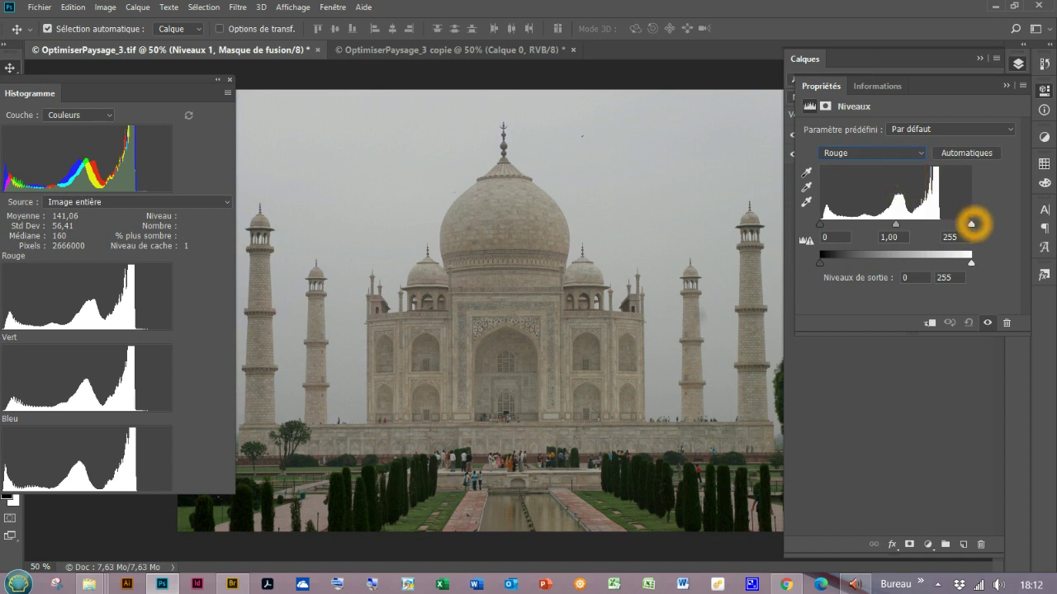
left_click_drag(971, 222, 941, 222)
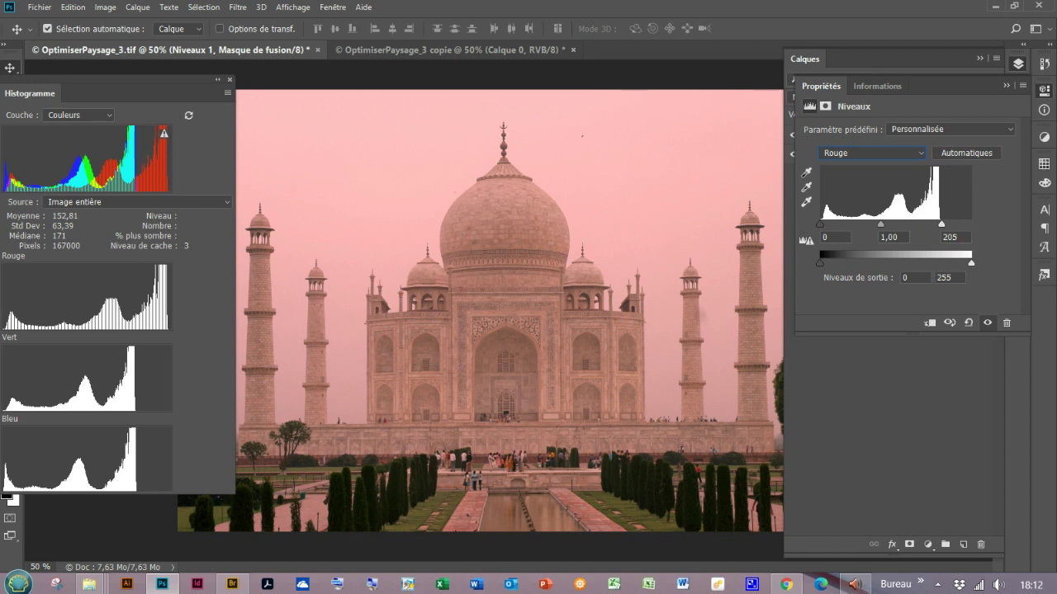
mouse_move(941, 223)
left_mouse_down()
mouse_move(925, 224)
mouse_move(942, 223)
left_mouse_up()
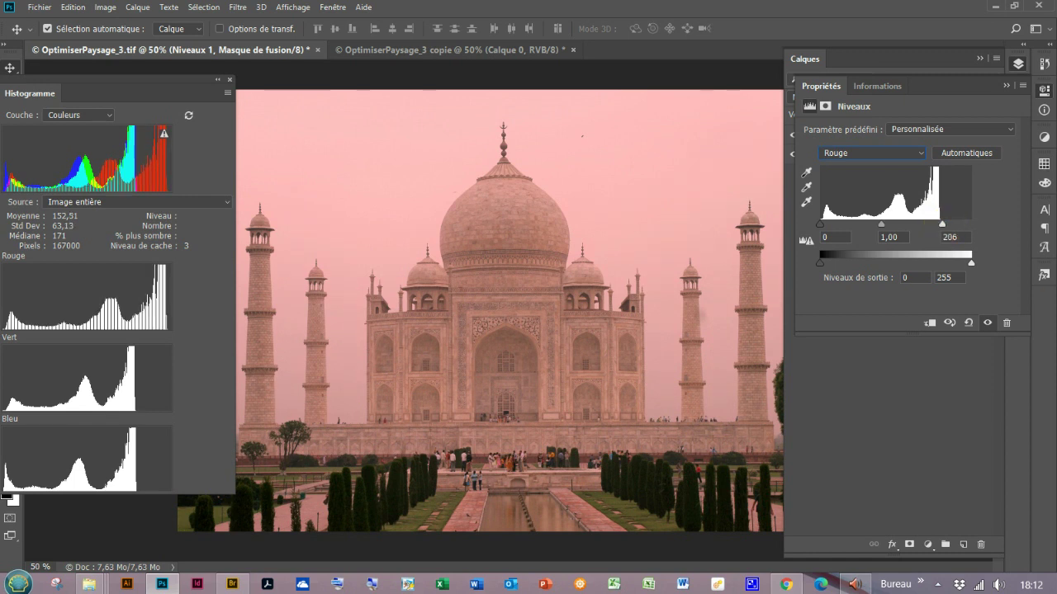
- Lower the Green (Vert) channel's white input level to 205 in the Levels adjustment
left_click(875, 153)
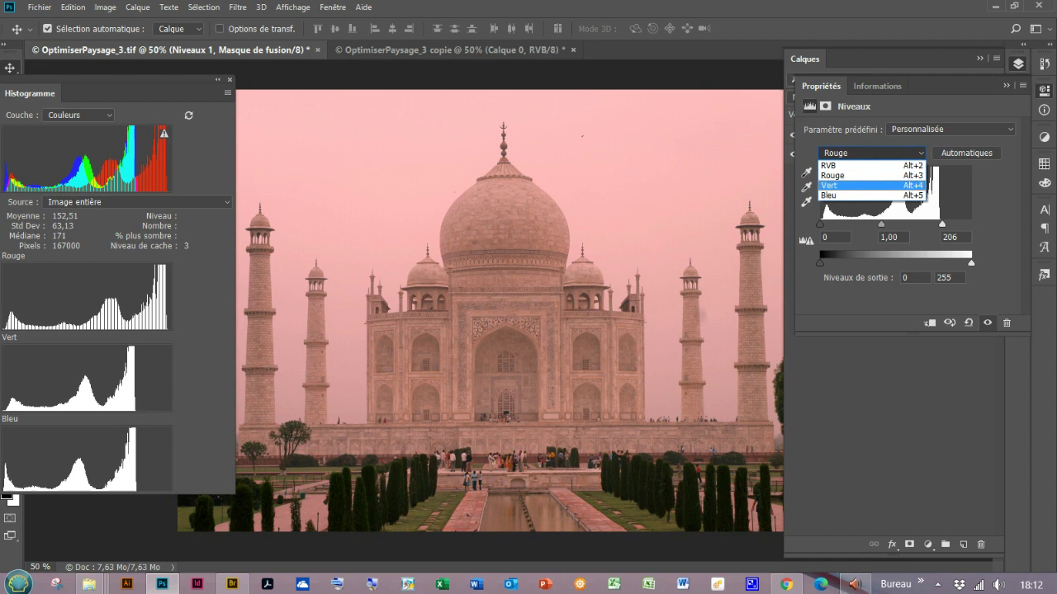
left_click(884, 185)
left_click_drag(971, 224, 941, 224)
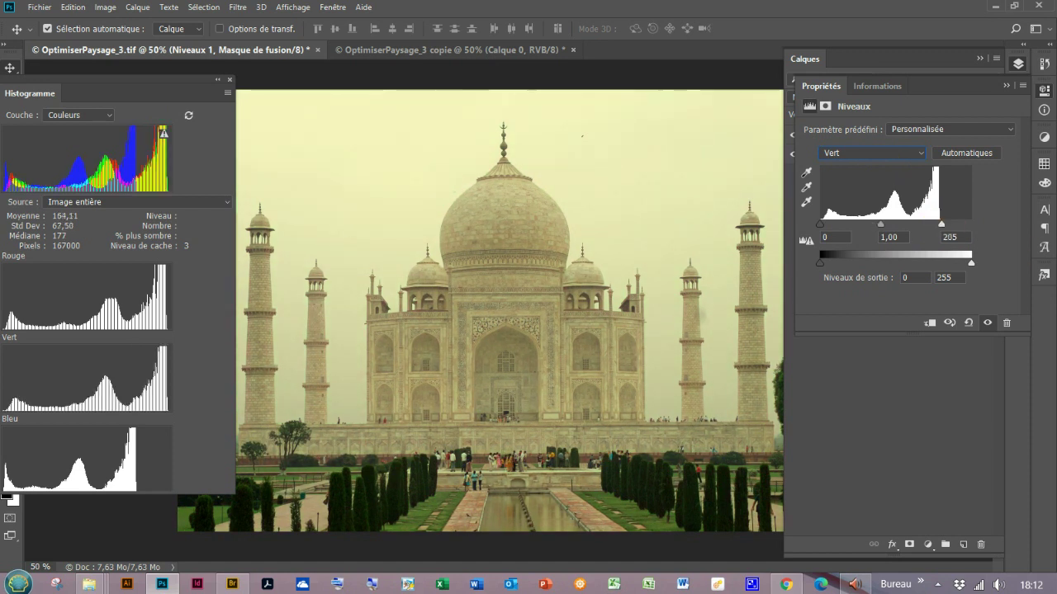
- Lower the Blue (Bleu) channel's white input level to 207 in the Levels adjustment
left_click(877, 152)
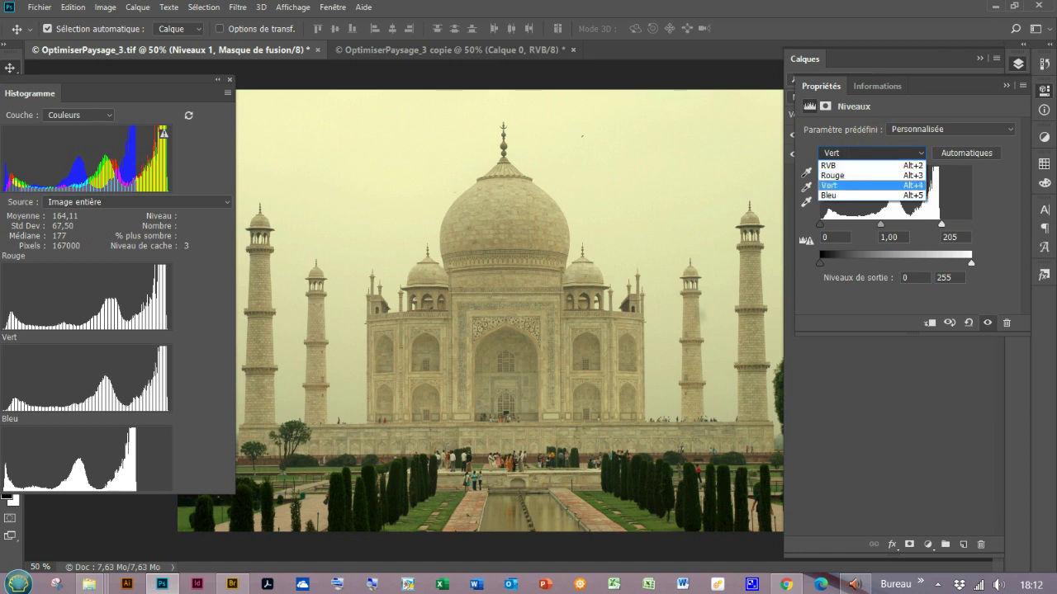
left_click(858, 195)
left_click(971, 224)
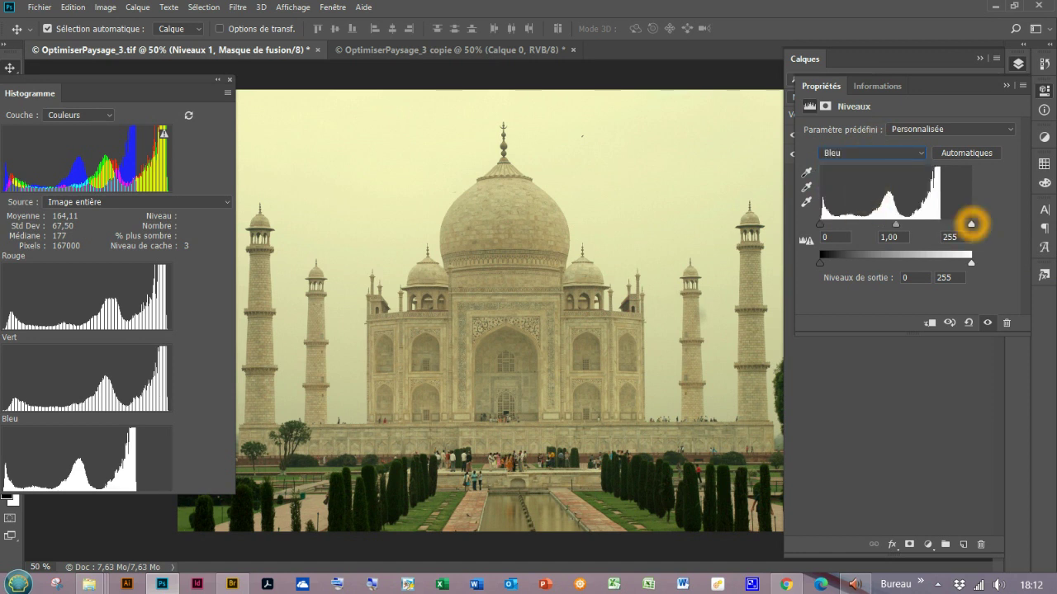
left_click_drag(971, 224, 943, 225)
left_click(655, 348)
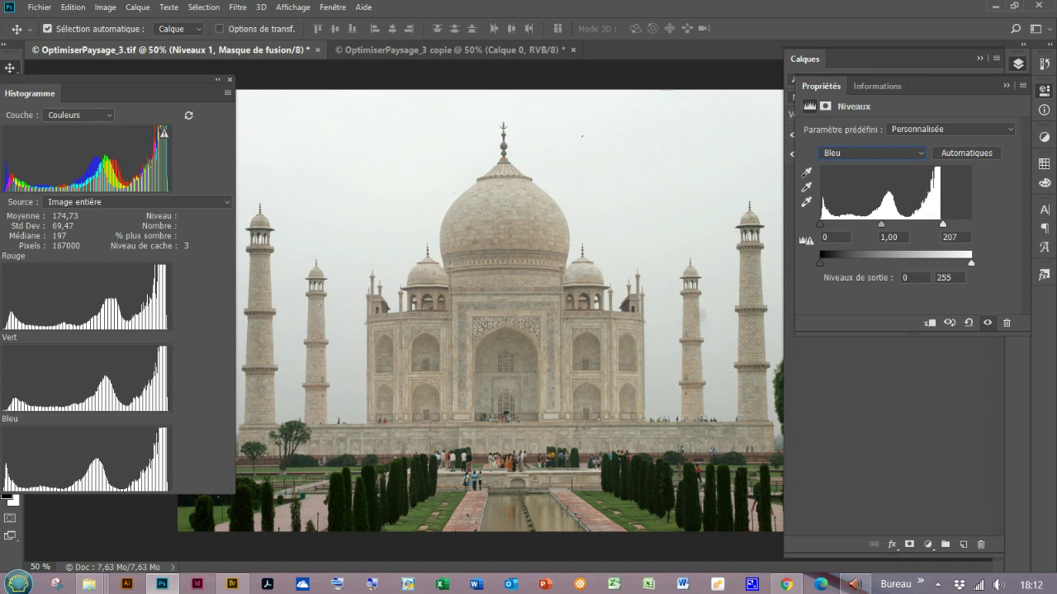
left_click(490, 404)
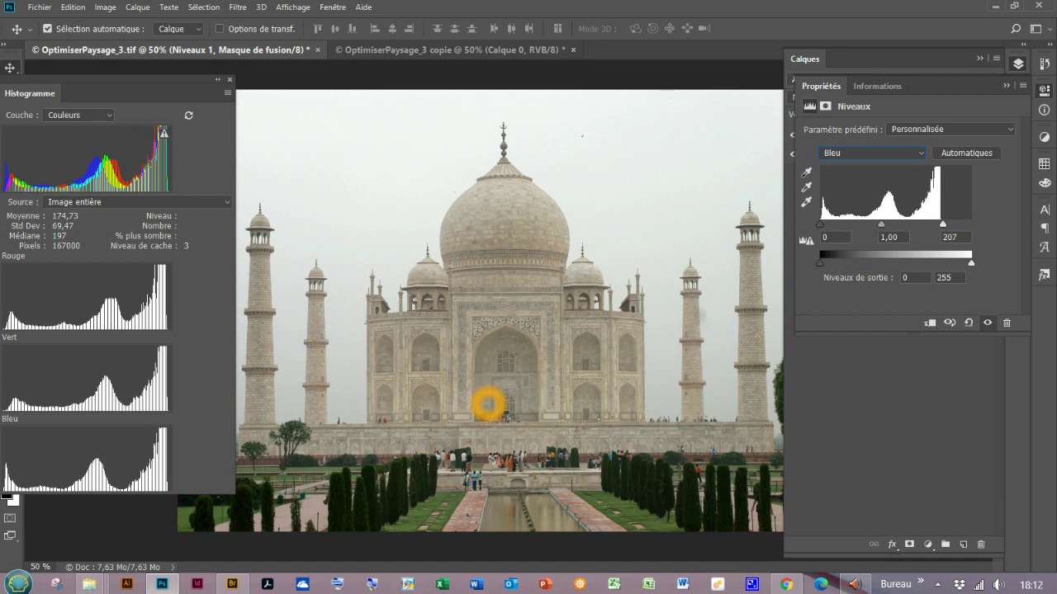
left_click(581, 413)
left_click(719, 431)
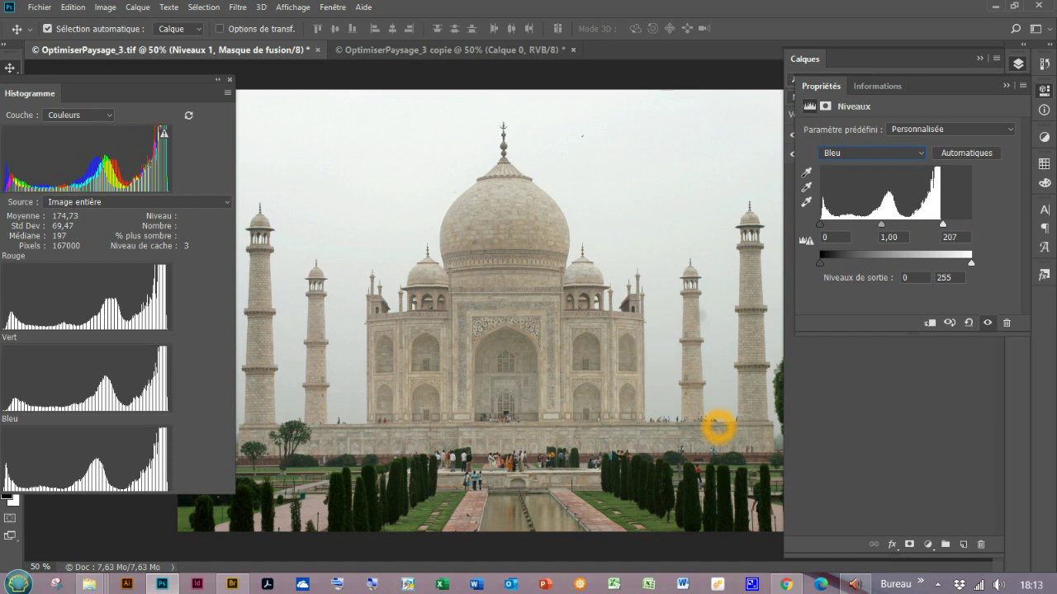
left_click(971, 191)
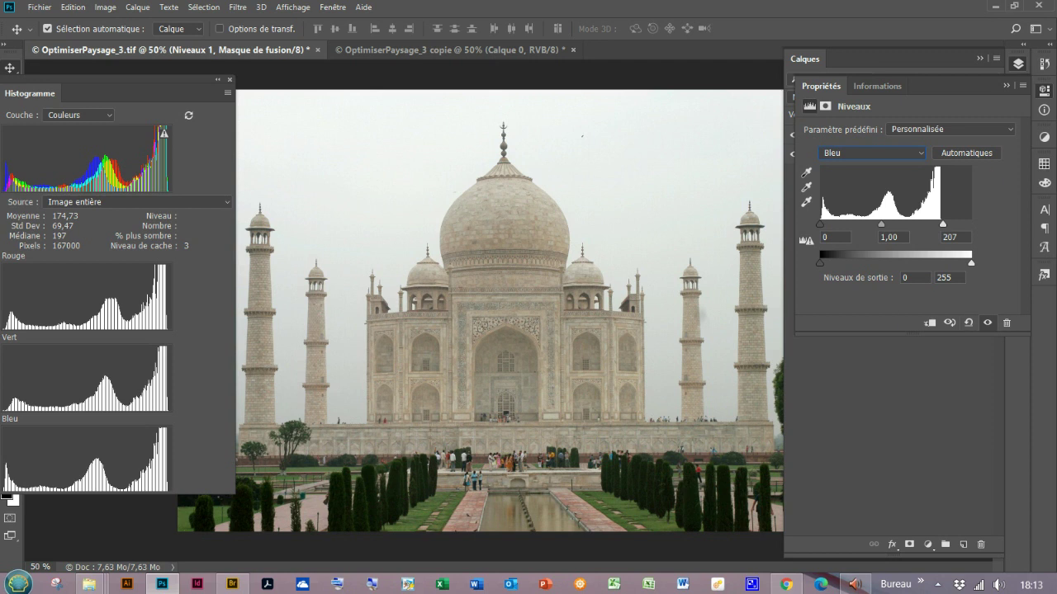
left_click(841, 304)
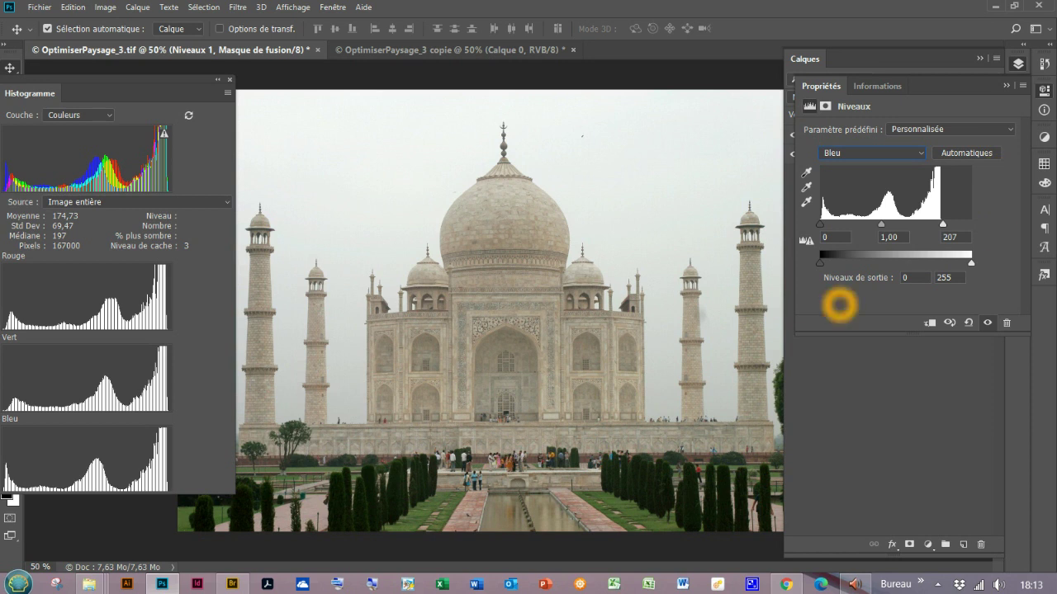
- Refresh the histogram with uncached data and examine its mean, standard deviation and the tonal spread of each colour channel
left_click(164, 132)
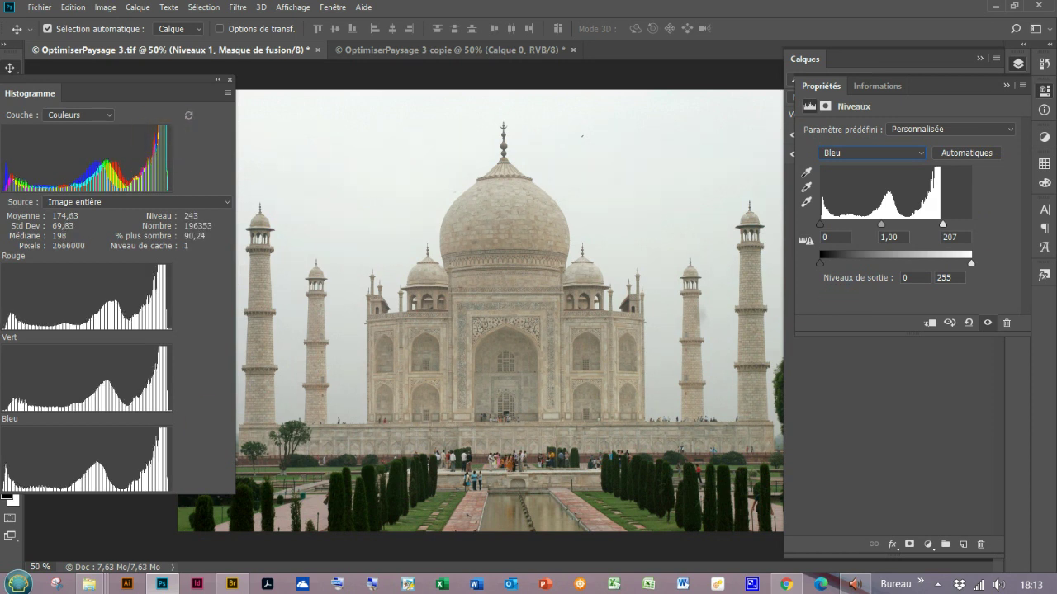
left_click(91, 301)
left_click(230, 183)
left_click(58, 231)
left_click(51, 227)
left_click(57, 218)
left_click(56, 222)
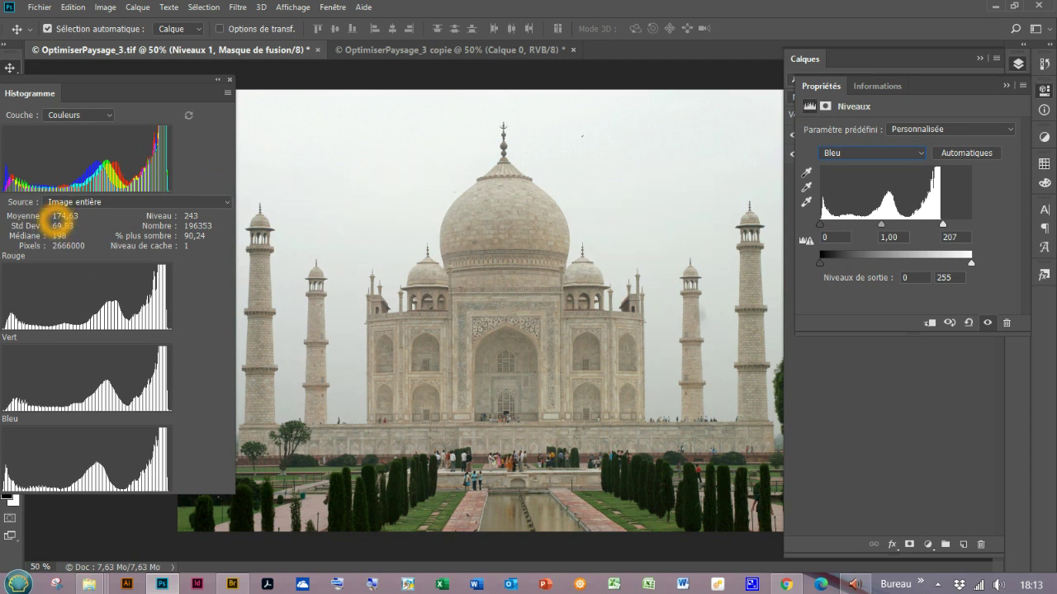
left_click(65, 224)
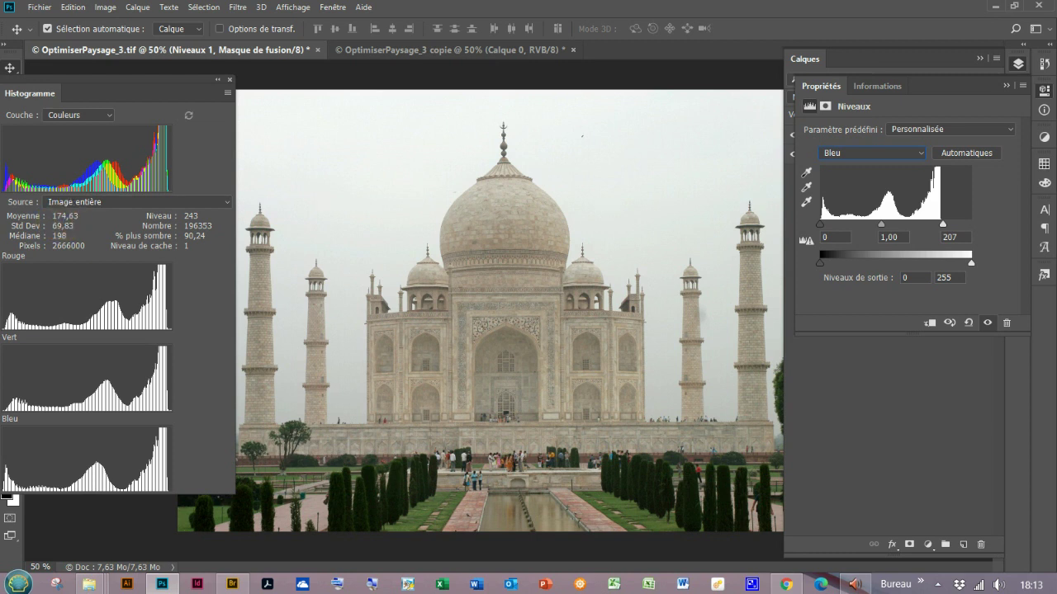
left_click(60, 222)
left_click(205, 317)
left_click(159, 324)
- Set the composite RGB (RVB) midtone level to 0,79 in the Levels adjustment and refresh the histogram with uncached data
left_click(920, 153)
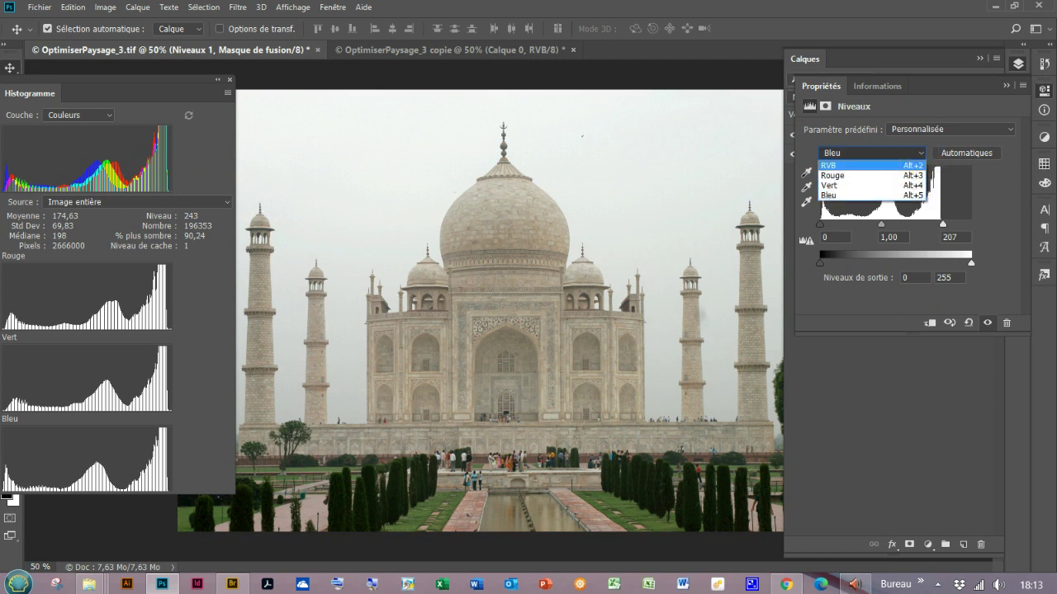
left_click(906, 166)
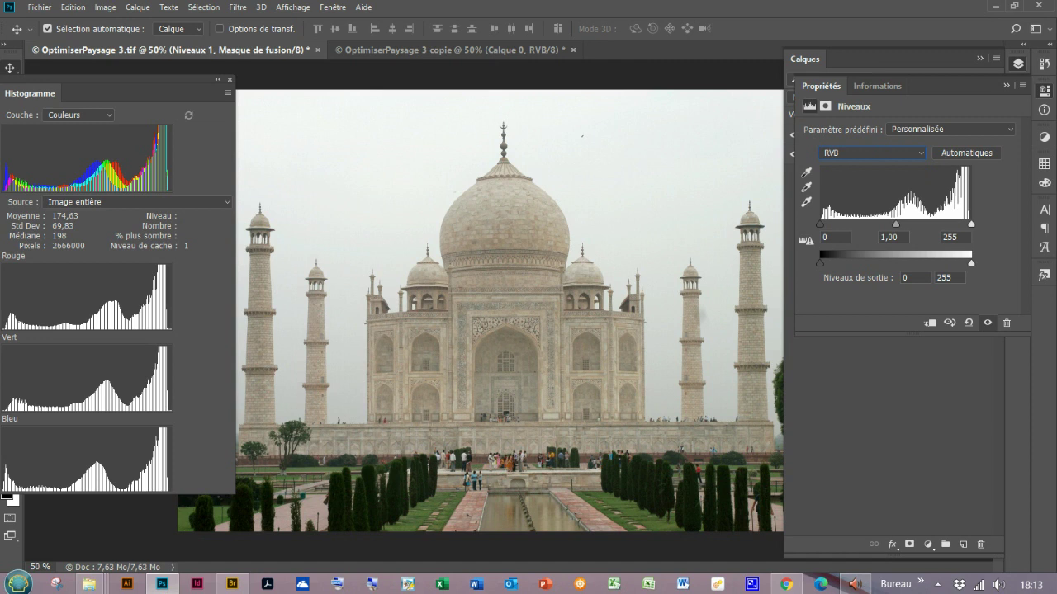
left_click(896, 224)
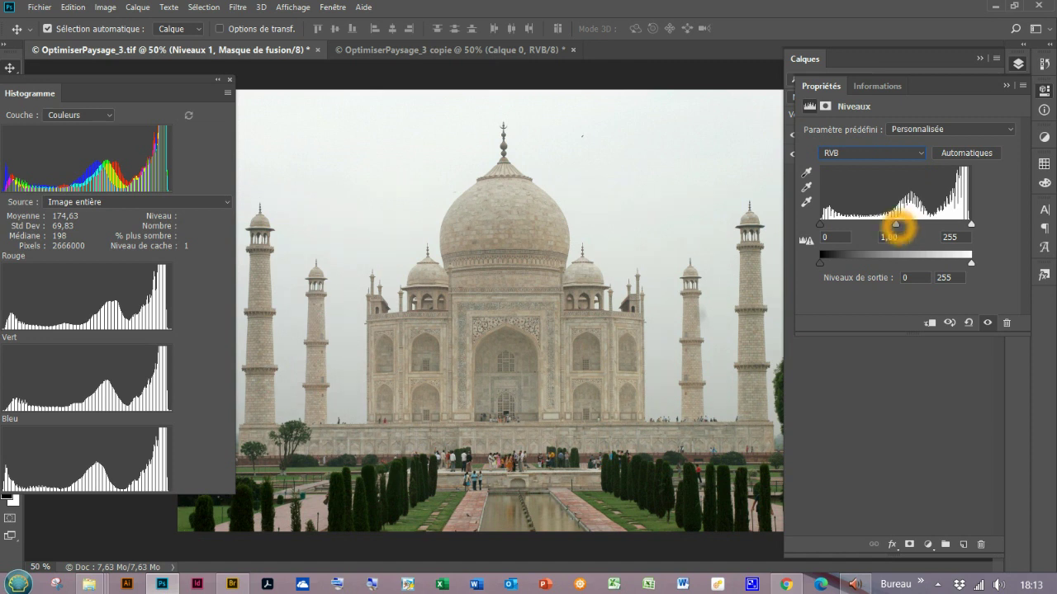
left_click(895, 224)
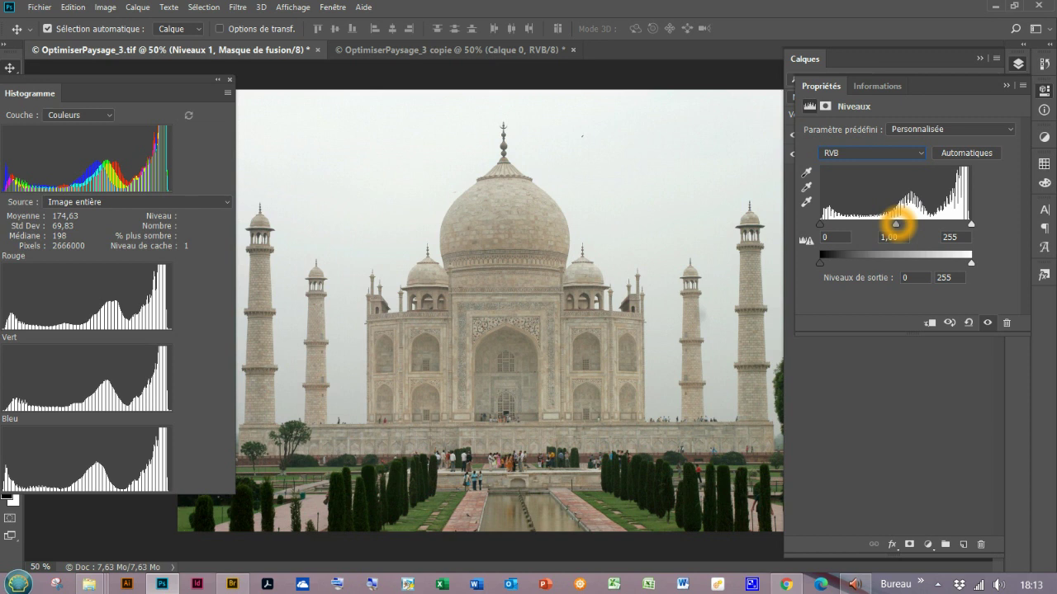
mouse_move(895, 224)
left_mouse_down()
mouse_move(925, 225)
mouse_move(906, 225)
left_mouse_up()
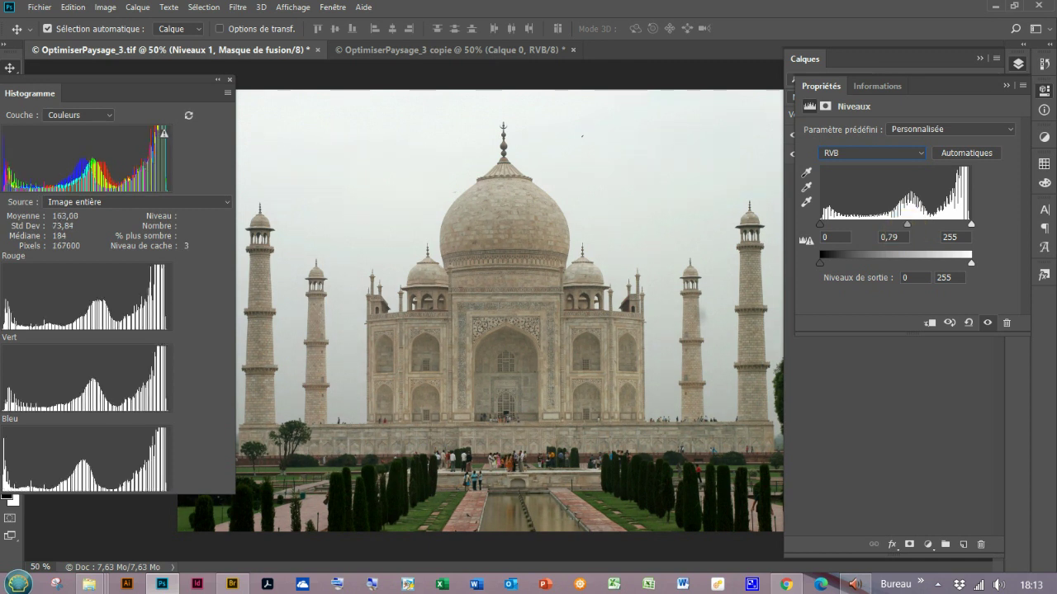
left_click(165, 133)
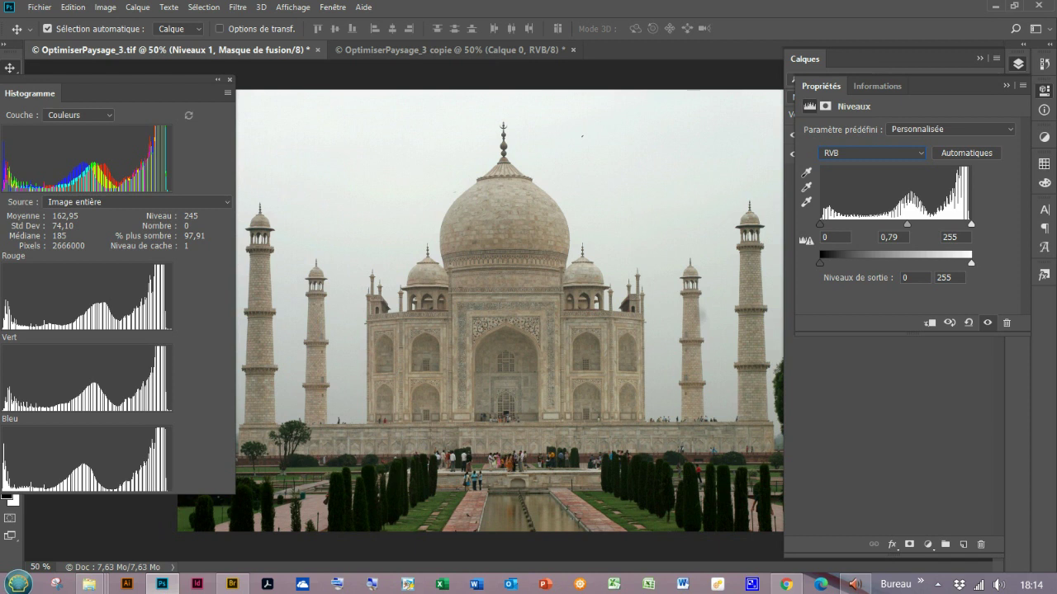
left_click(668, 207)
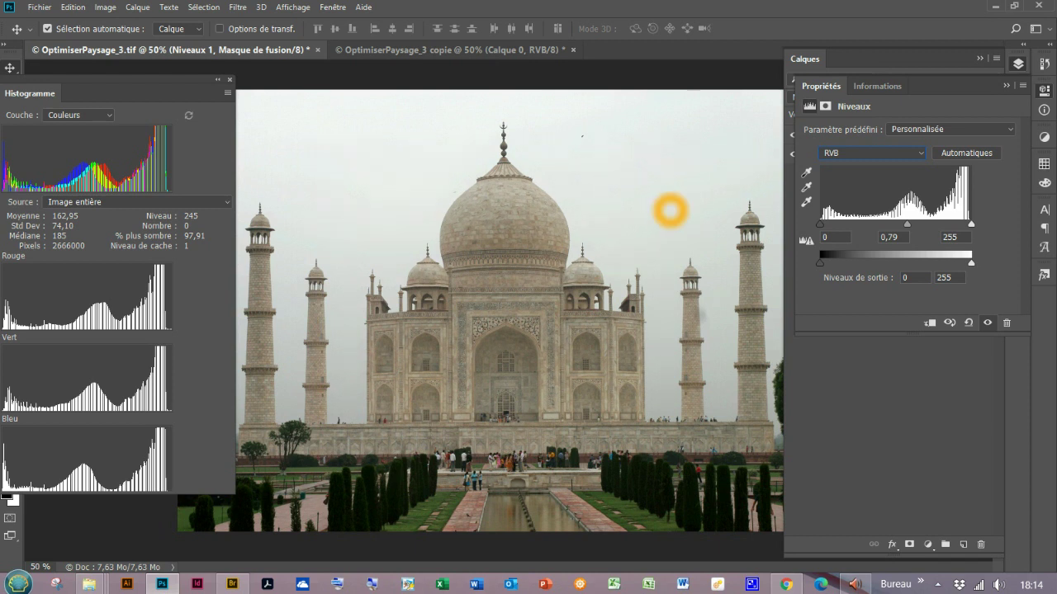
left_click(673, 207)
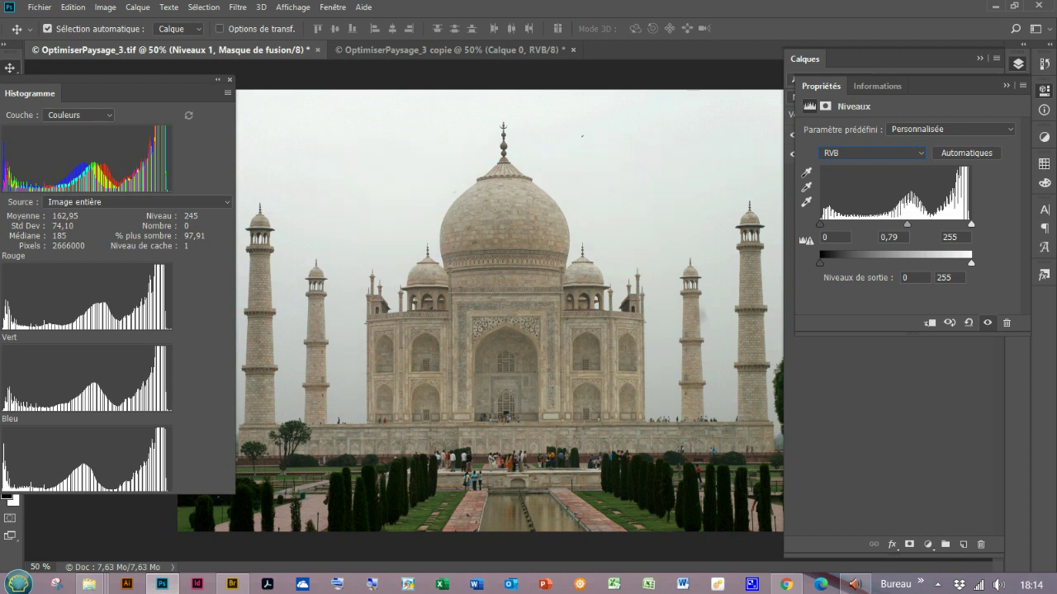
left_click(72, 211)
left_click(537, 394)
left_click(102, 7)
left_click(912, 275)
- Set the Blue (Bleu) channel's midtone level to 0,94 in the Levels adjustment
left_click(861, 154)
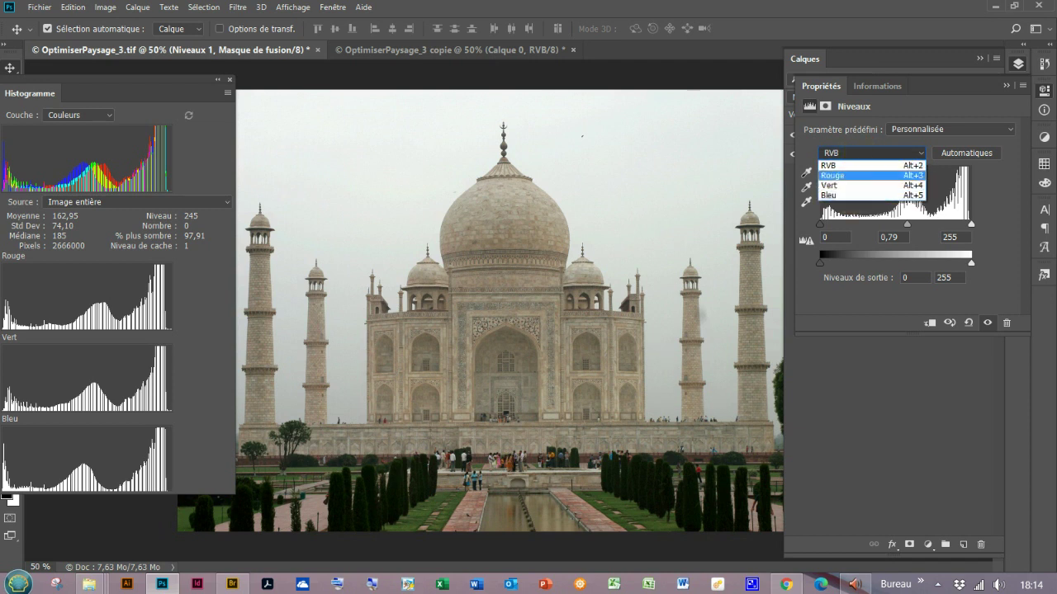
left_click(846, 195)
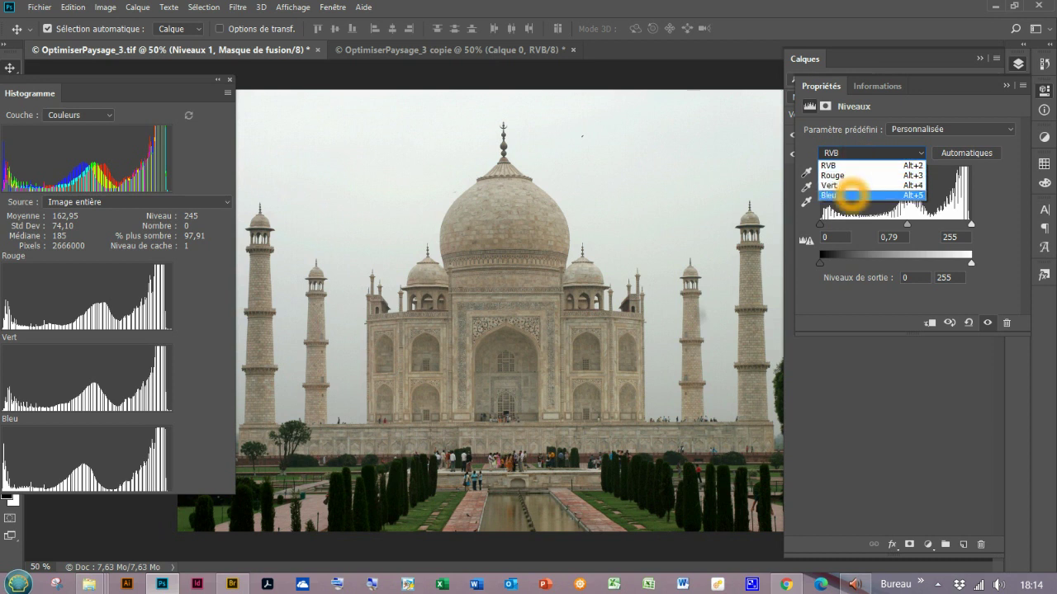
left_click(881, 224)
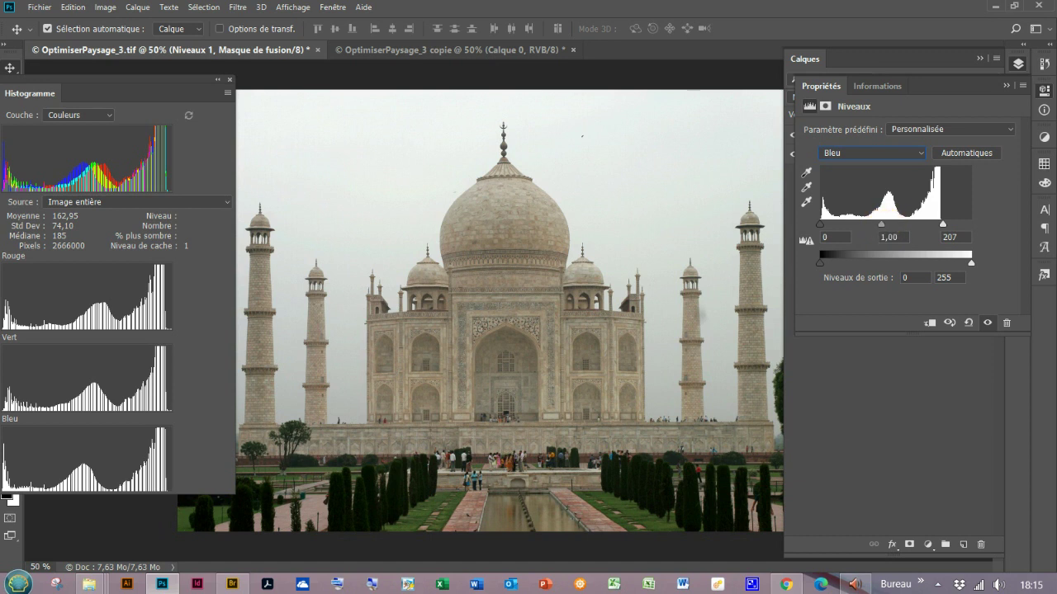
left_click_drag(882, 225, 880, 224)
left_click(880, 225)
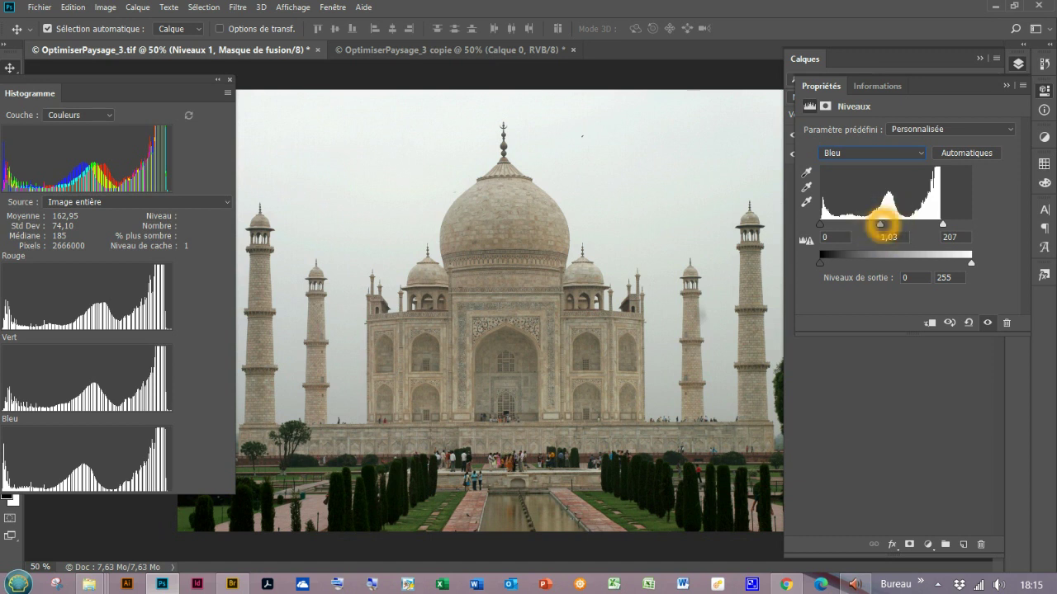
left_click_drag(880, 225, 885, 225)
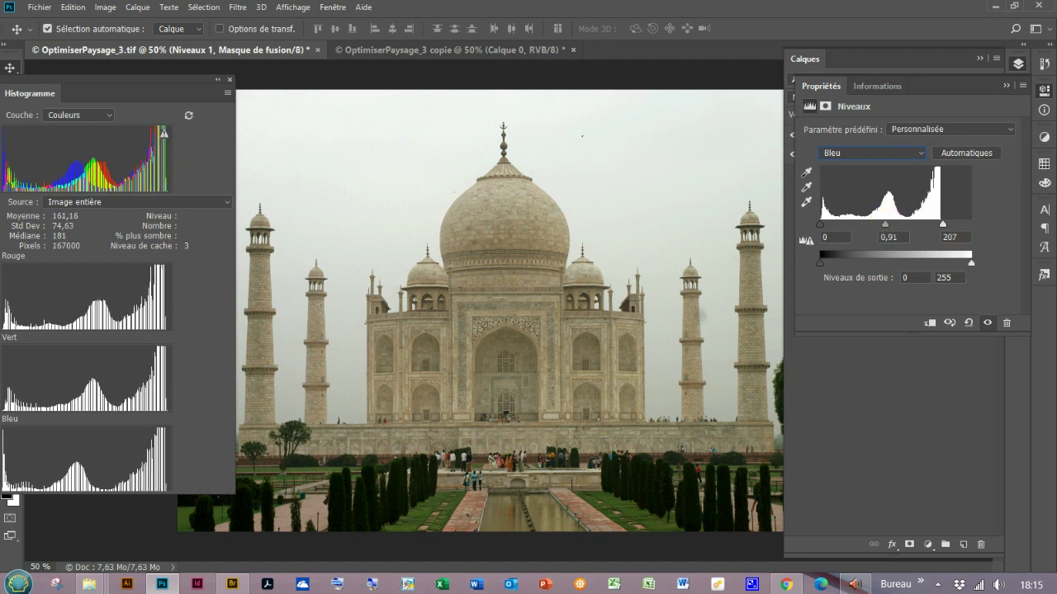
left_click_drag(885, 223, 883, 224)
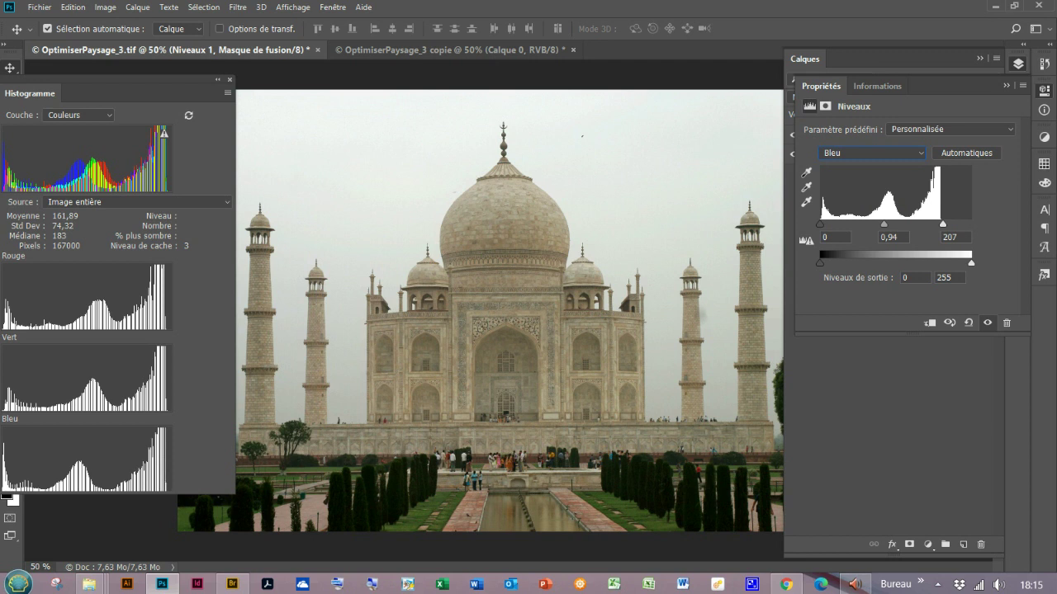
- Set the Red (Rouge) channel's midtone level to 1,04 in the Levels adjustment and refresh the histogram with uncached data
left_click(859, 152)
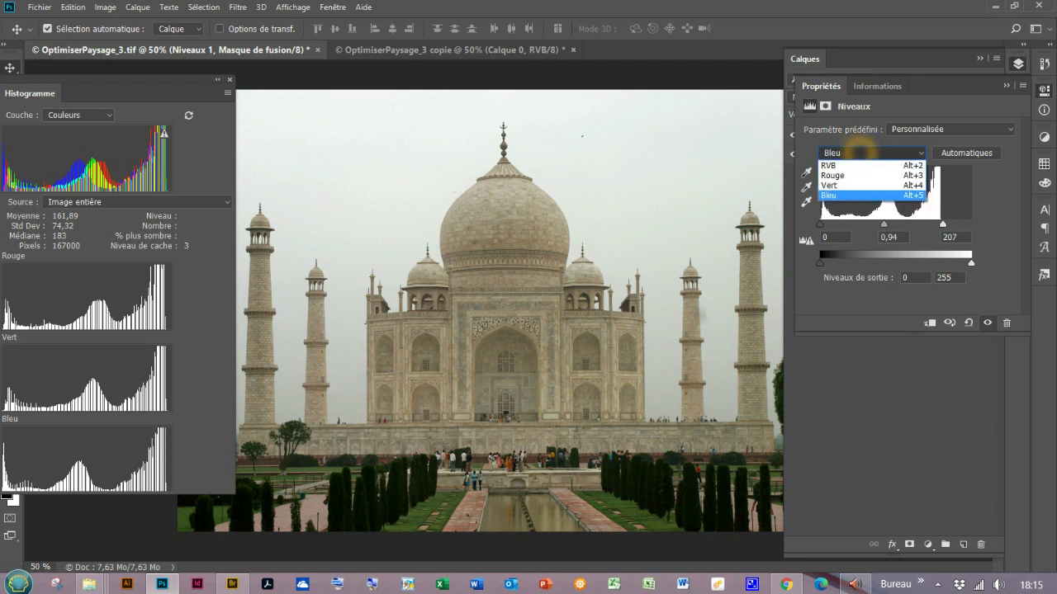
left_click(858, 174)
left_click_drag(881, 224, 881, 224)
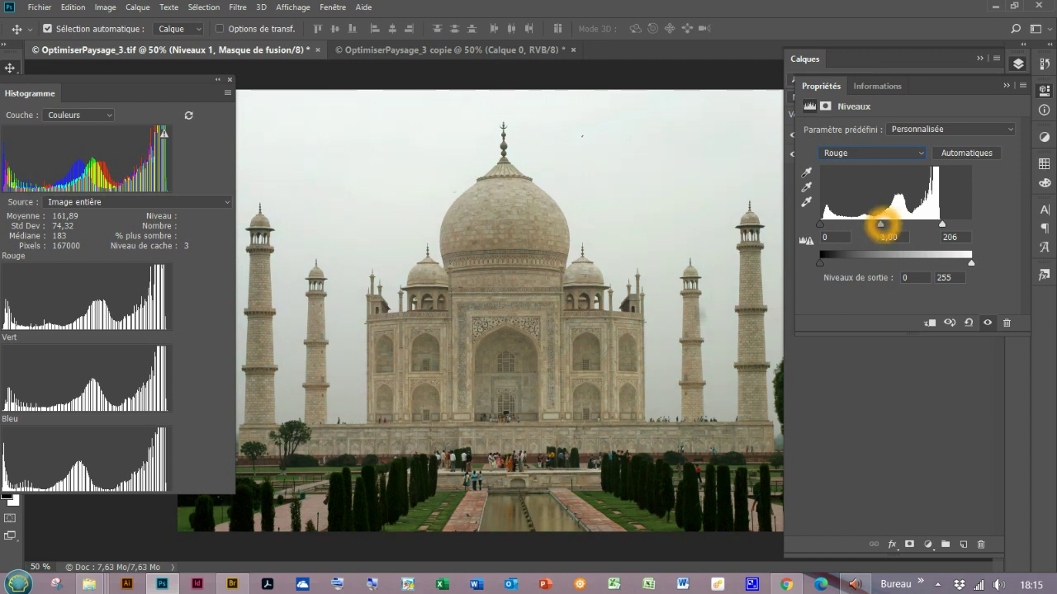
left_click_drag(881, 224, 879, 225)
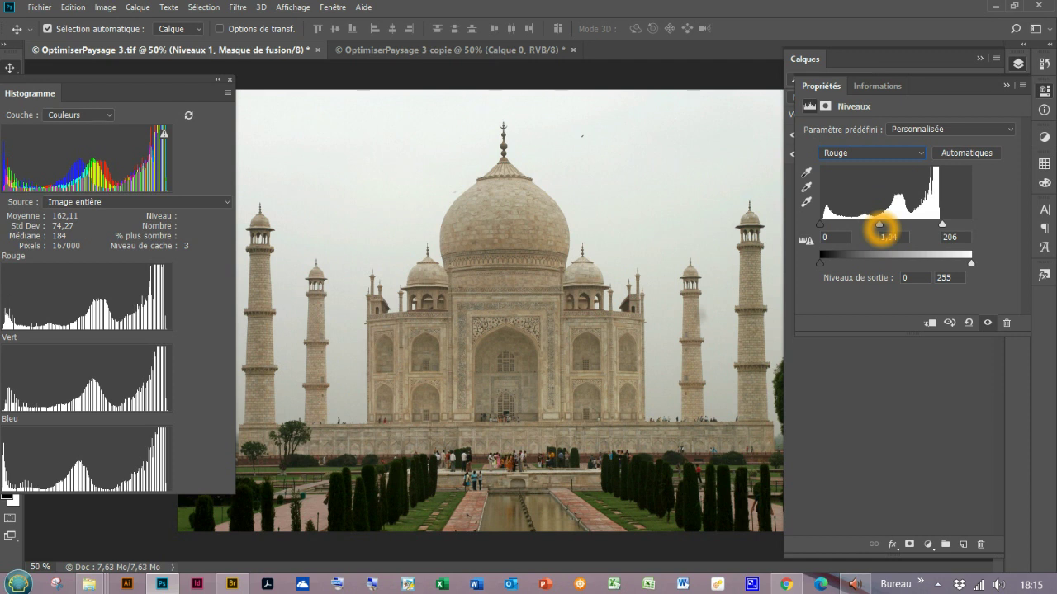
left_click(981, 355)
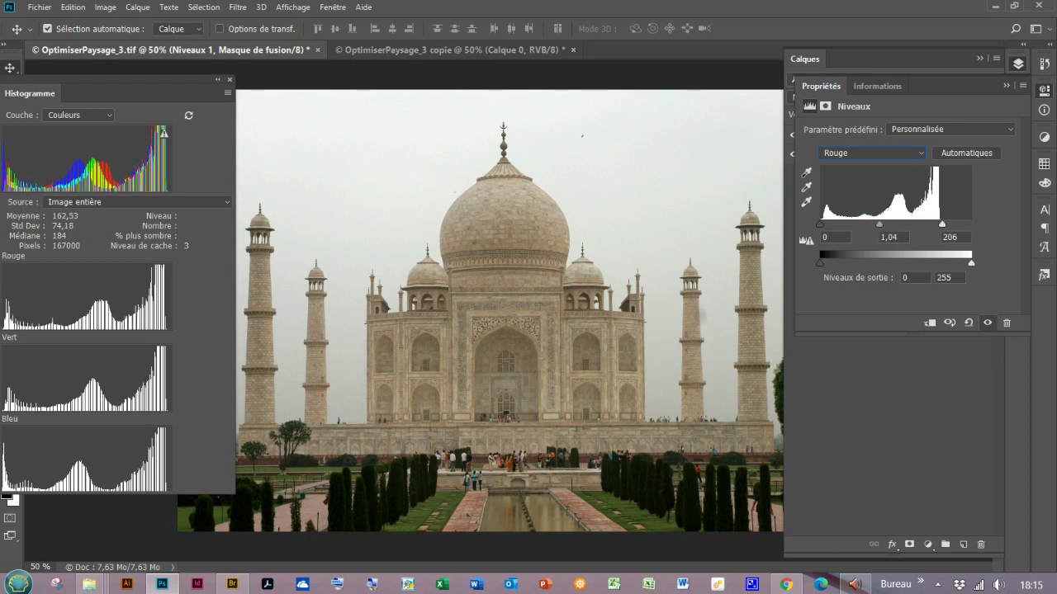
left_click(163, 133)
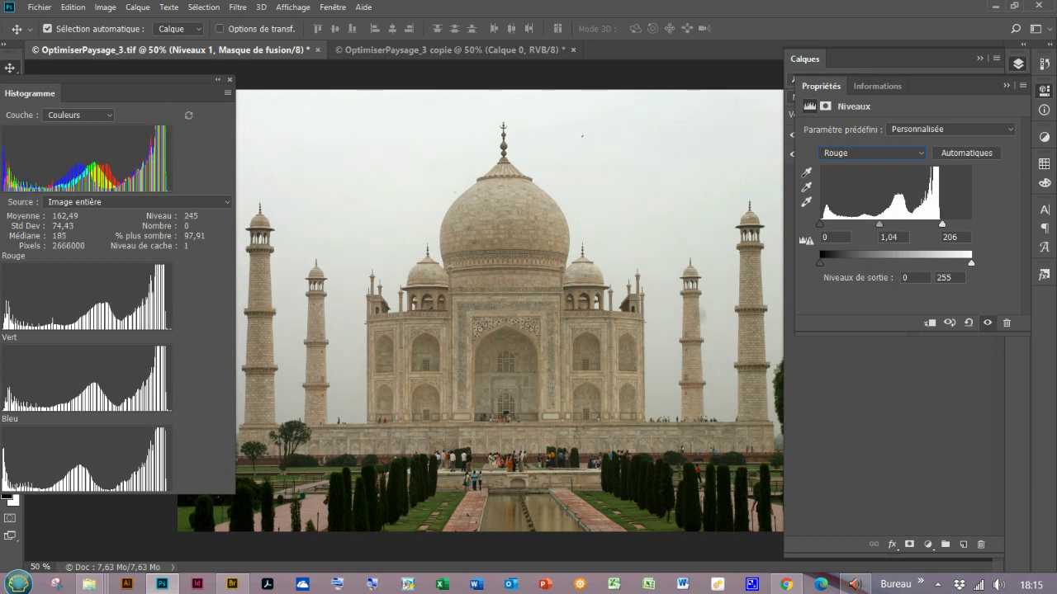
- Put away the Histogram, Layers and Properties panels to clear the view of the whole image
left_click(49, 97)
left_click(218, 80)
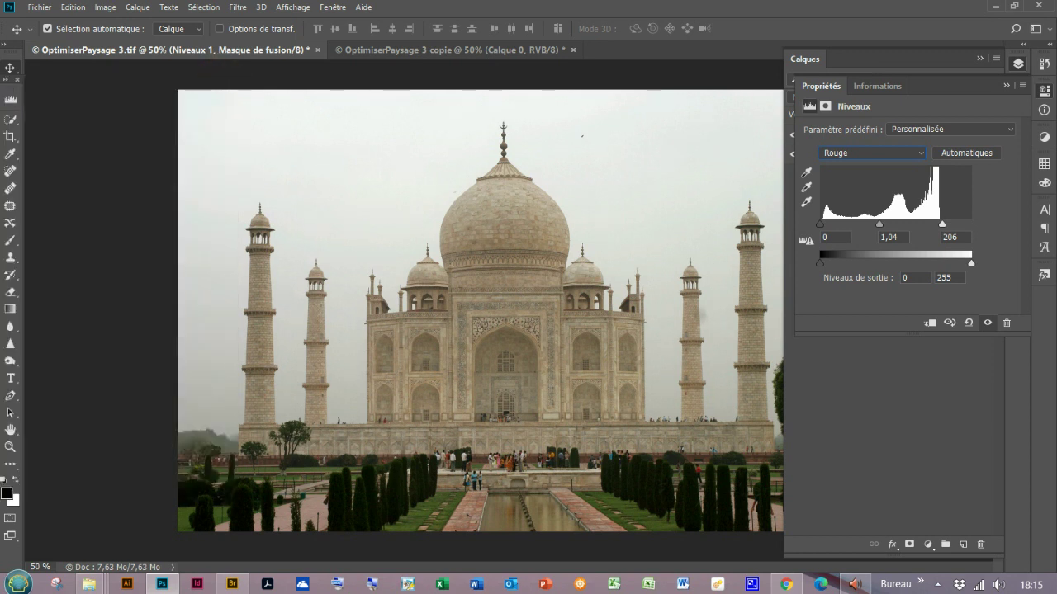
left_click(980, 59)
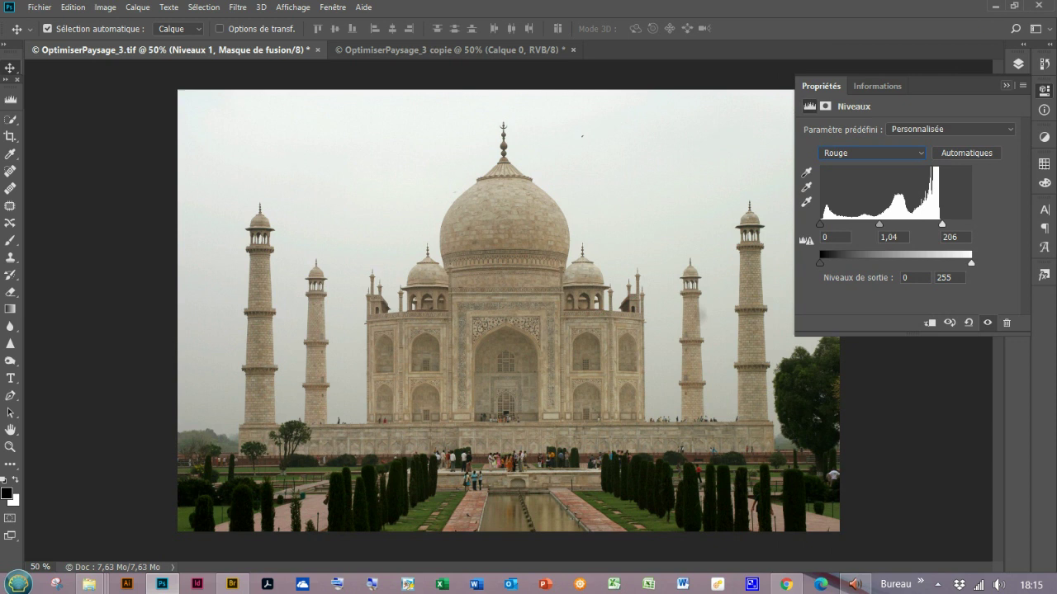
left_click(1005, 86)
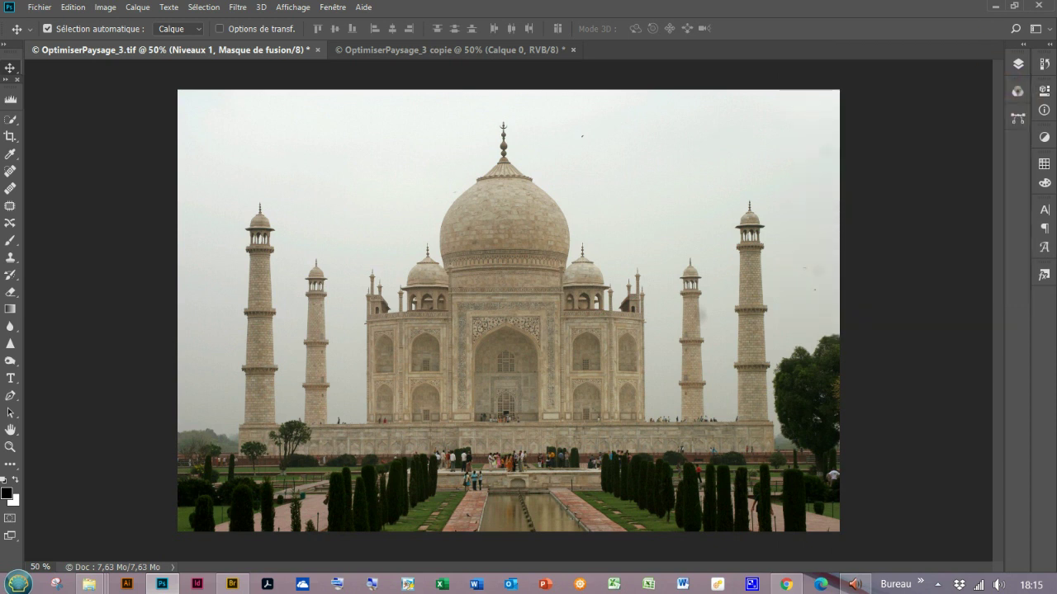
- Compare the corrected photo with its original copy in two vertical tiles, then regroup both documents into tabs
left_click(333, 7)
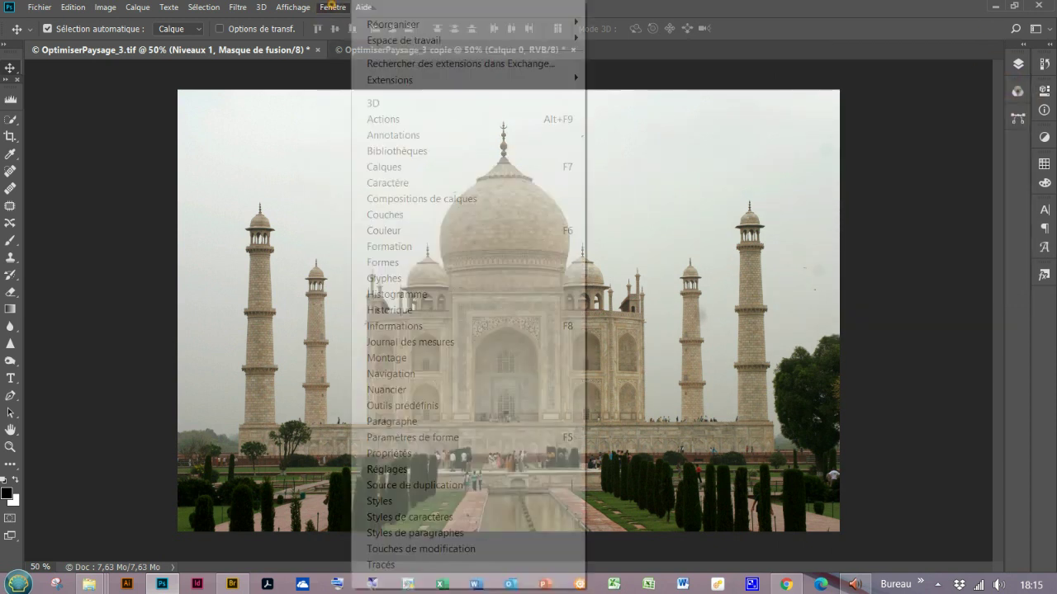
left_click(405, 23)
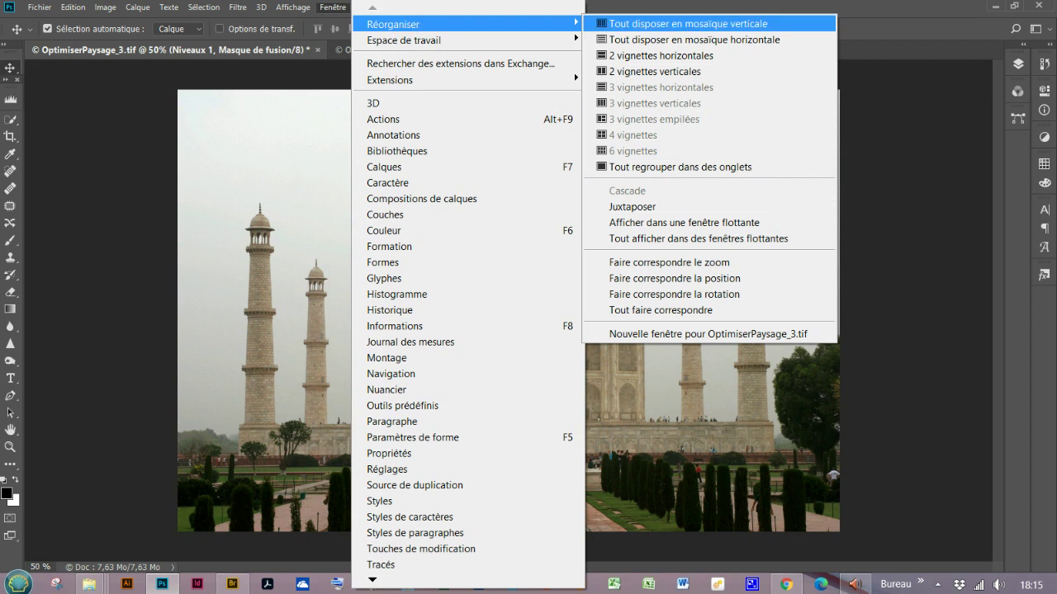
left_click(657, 71)
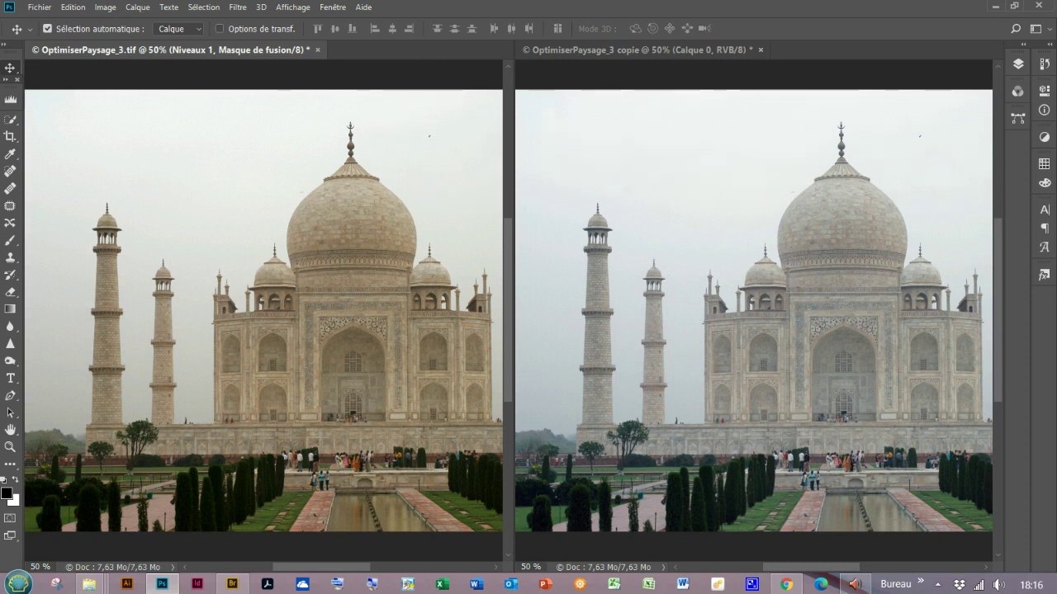
left_click(423, 190)
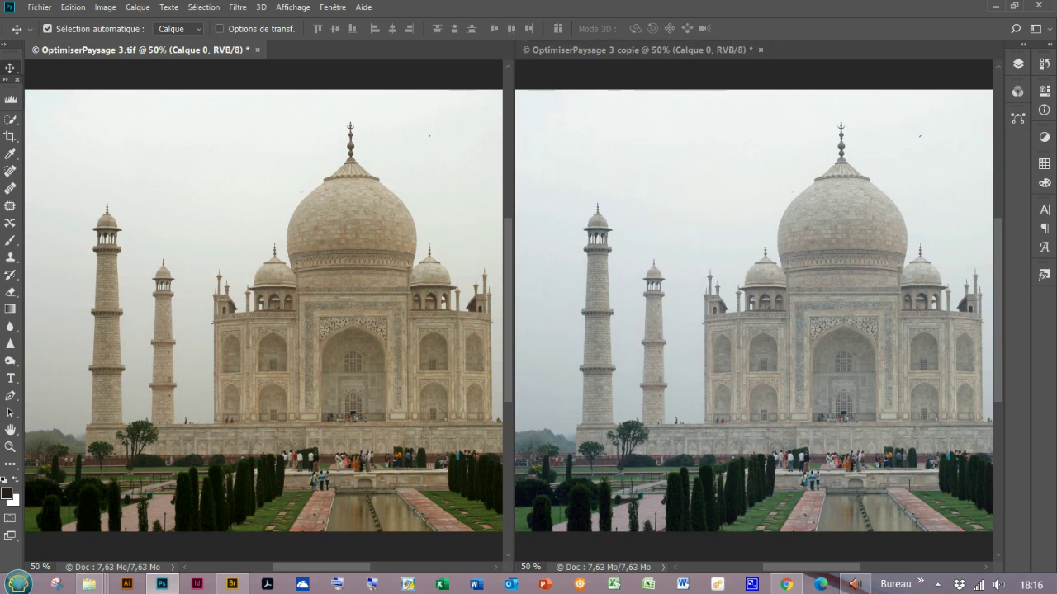
left_click(332, 6)
mouse_move(375, 25)
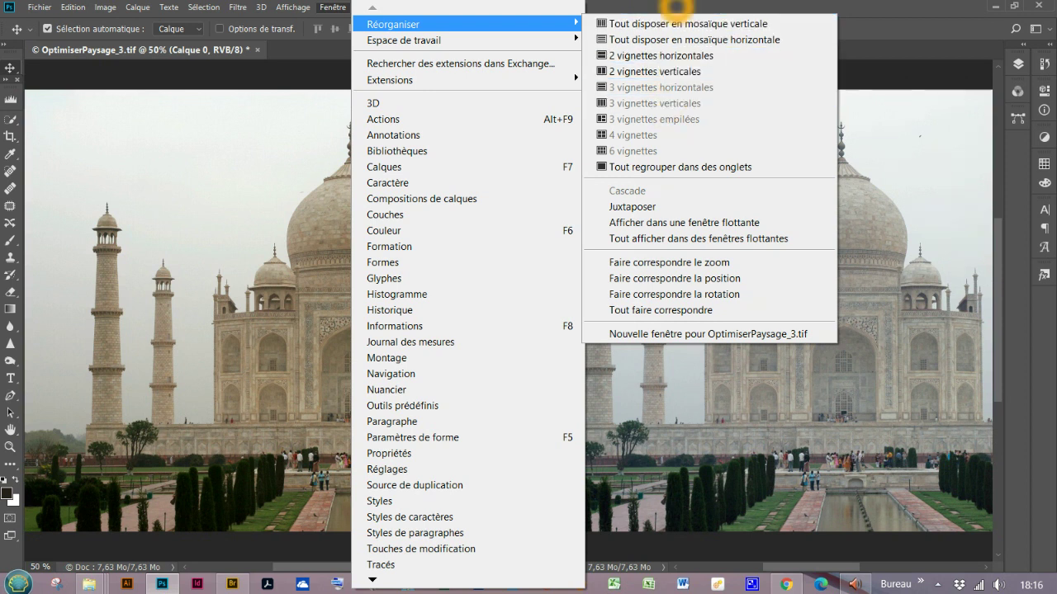
left_click(674, 167)
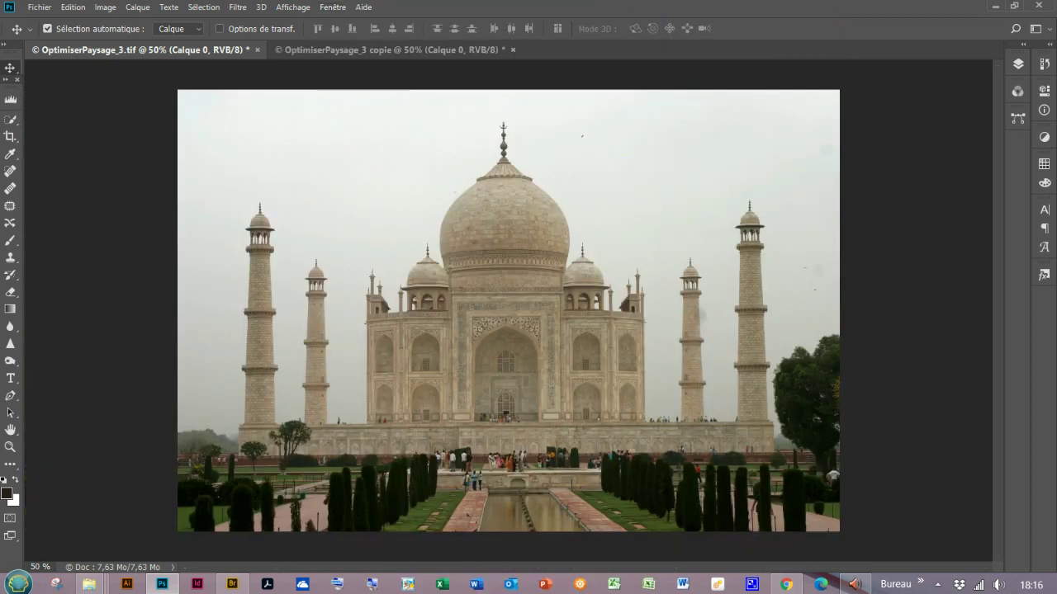
- Show the layers and toggle the visibility of the Niveaux 1 adjustment layer to compare before and after
left_click(1018, 64)
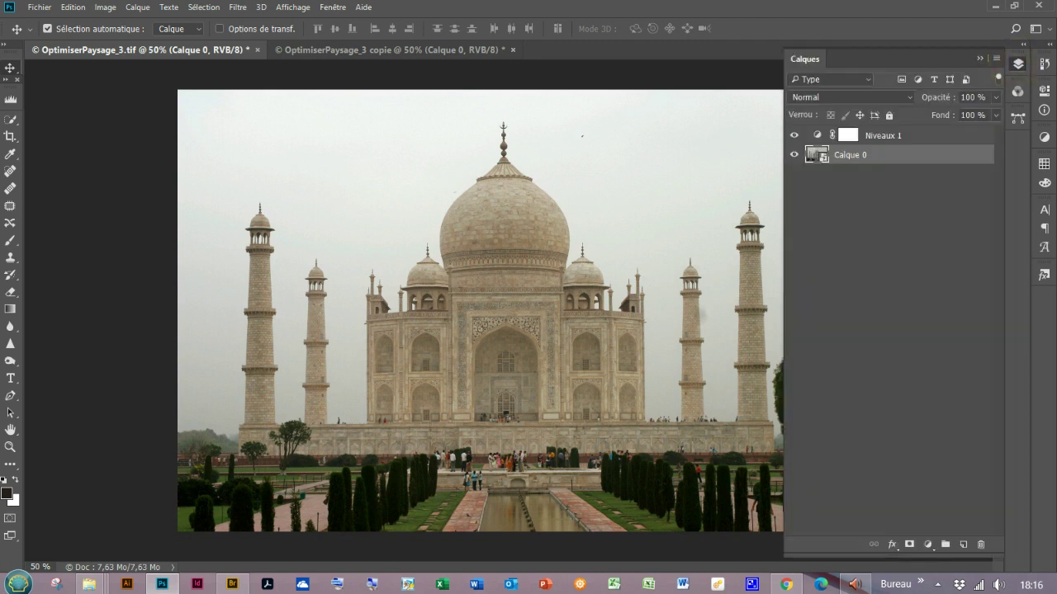
left_click(794, 135)
left_click(794, 134)
left_click(794, 135)
left_click(794, 135)
- Reopen the Niveaux 1 adjustment settings and look over the available channels without changing them
double_click(818, 136)
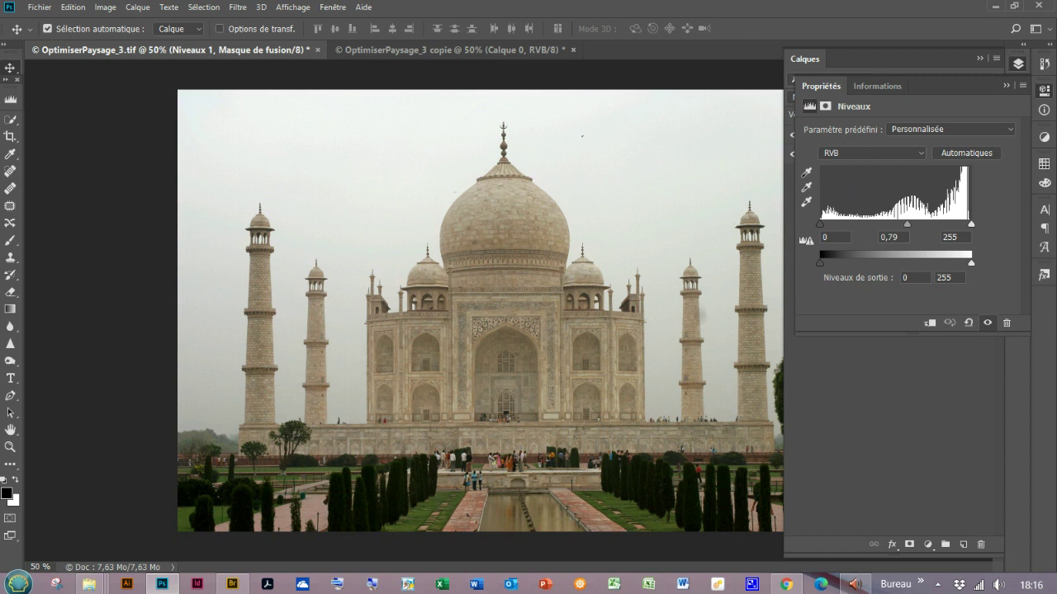
left_click(916, 151)
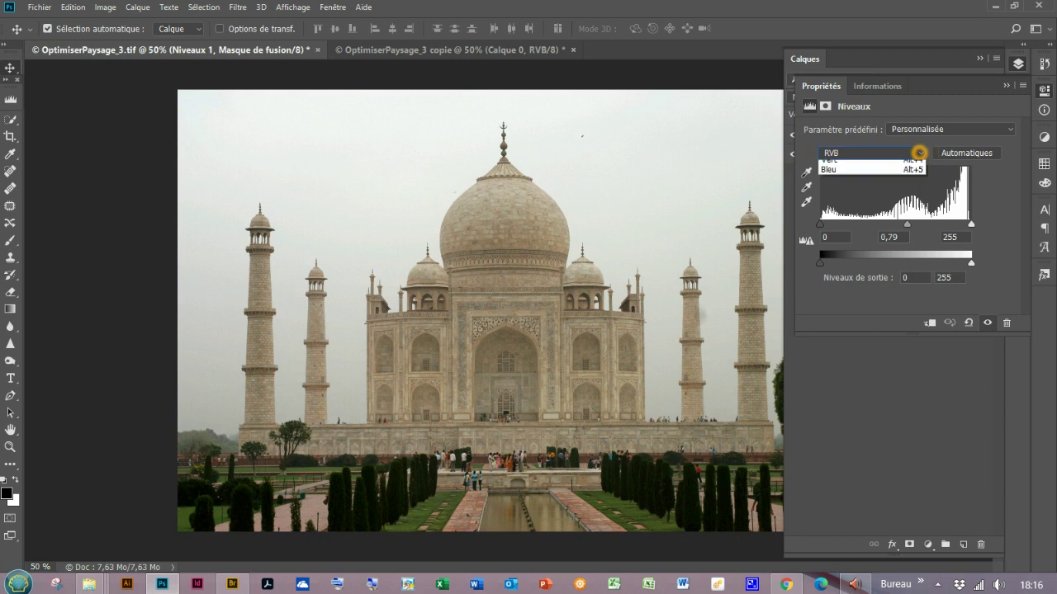
left_click(911, 147)
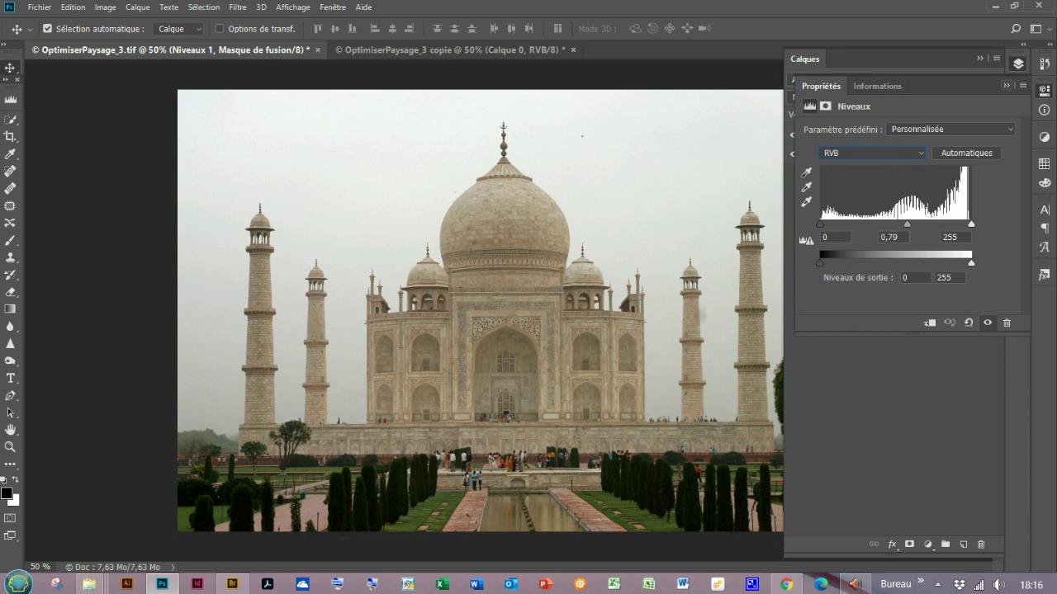
left_click(1006, 85)
- Lower the opacity of the Niveaux 1 adjustment layer to 90 % and deselect all layers
left_click(996, 97)
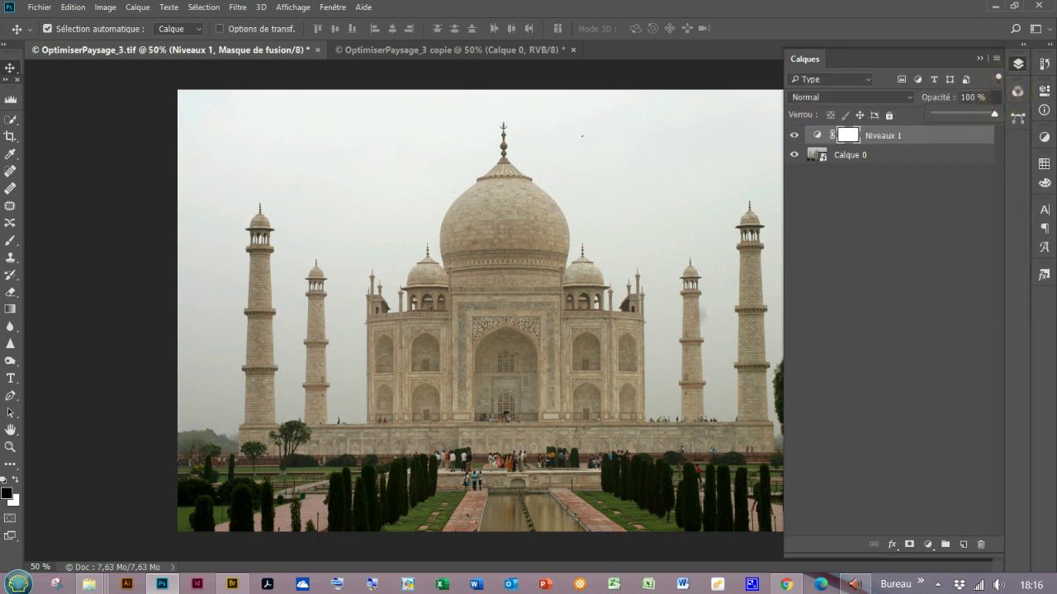
left_click(974, 113)
mouse_move(974, 114)
left_mouse_down()
mouse_move(960, 114)
mouse_move(989, 117)
left_mouse_up()
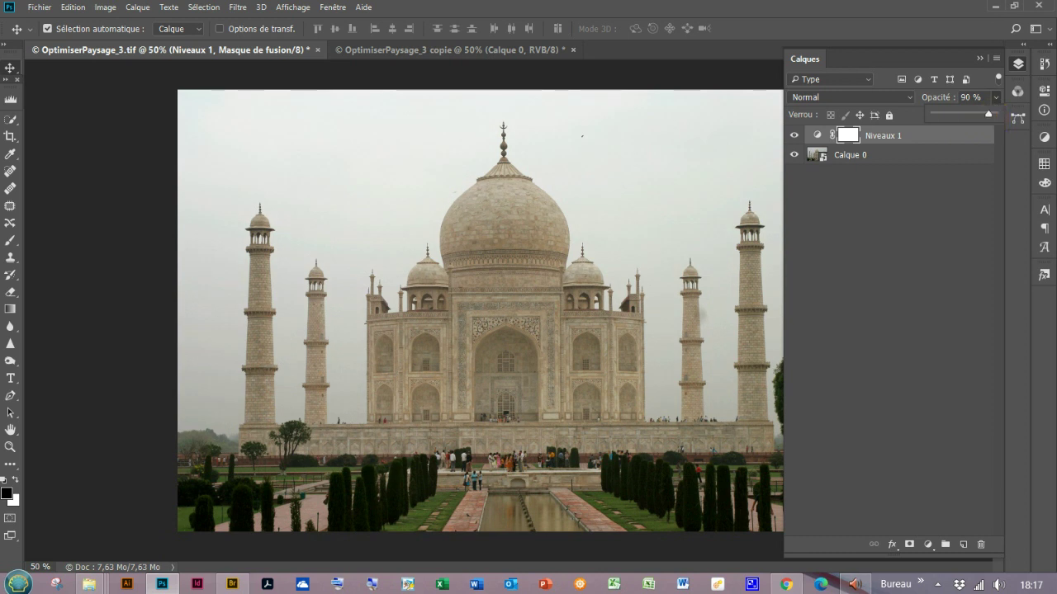
left_click(957, 239)
left_click(958, 239)
left_click(853, 360)
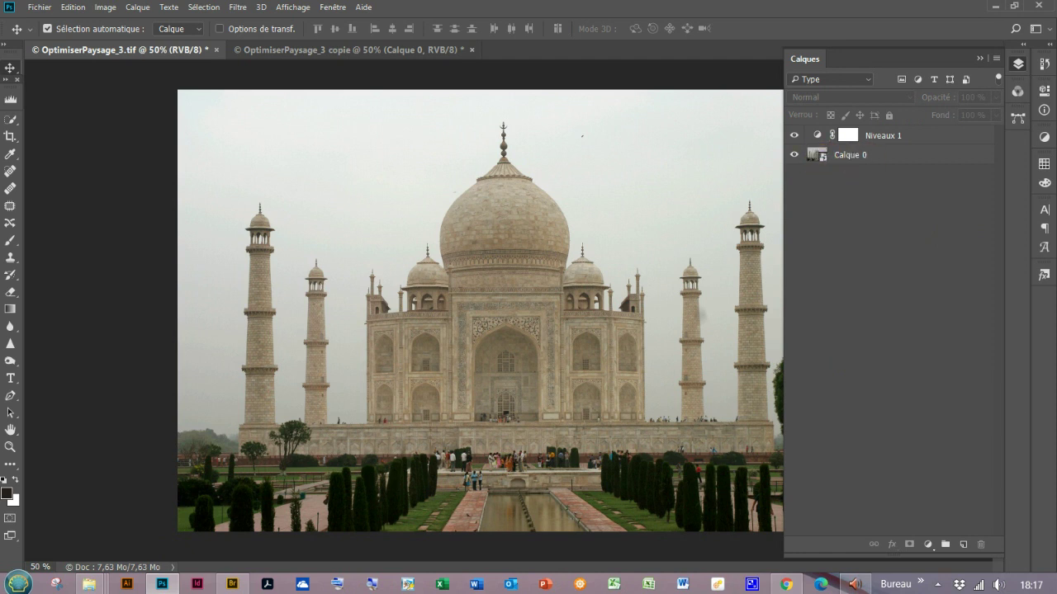
- Start a Shadows/Highlights (Tons foncés/Tons clairs) adjustment on the smart object Calque 0 and hide its additional options
left_click(822, 157)
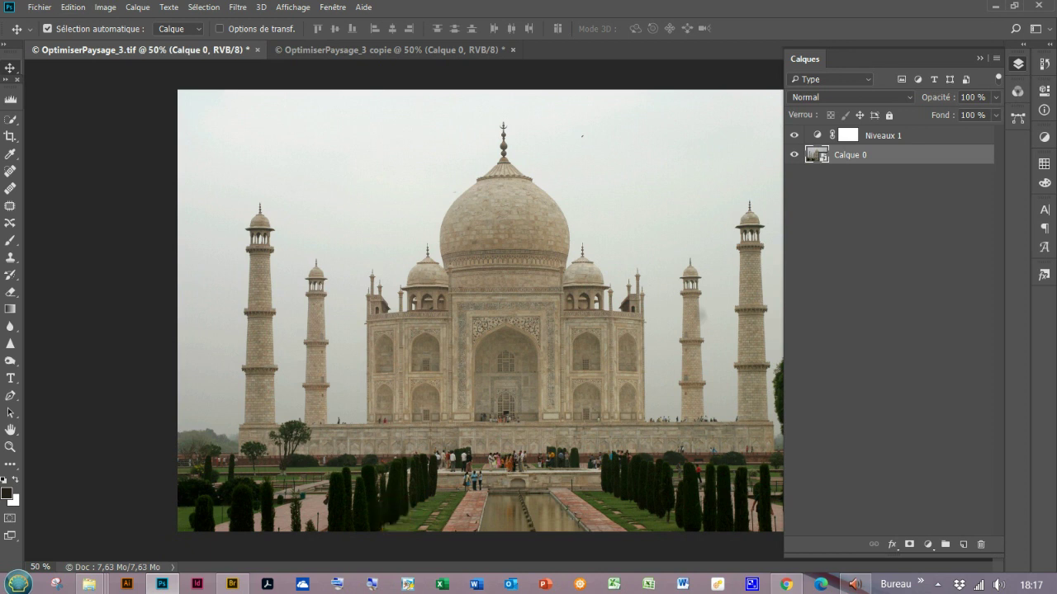
left_click(106, 7)
mouse_move(125, 48)
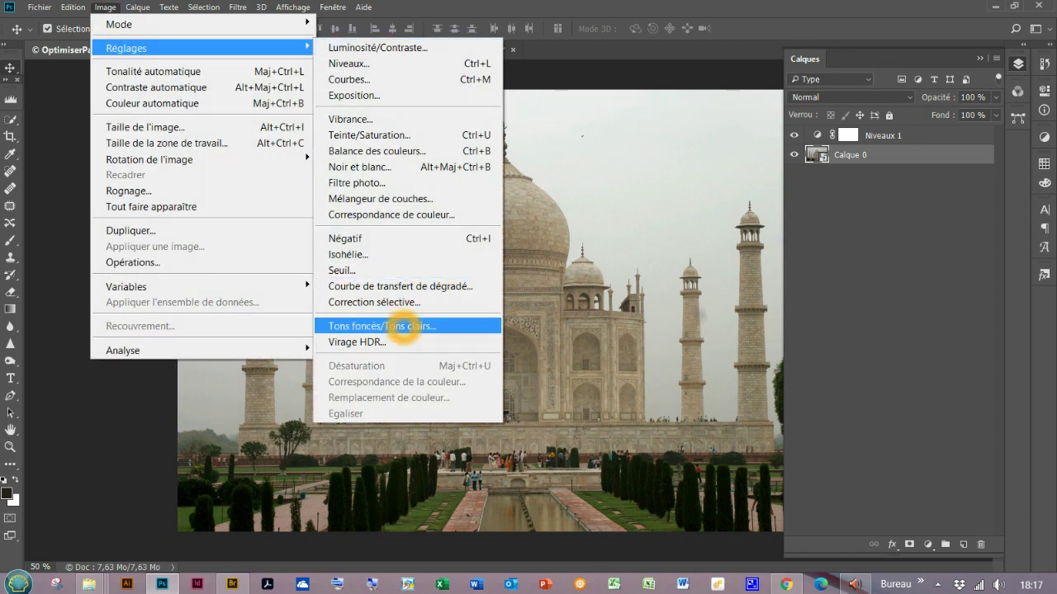
left_click(404, 328)
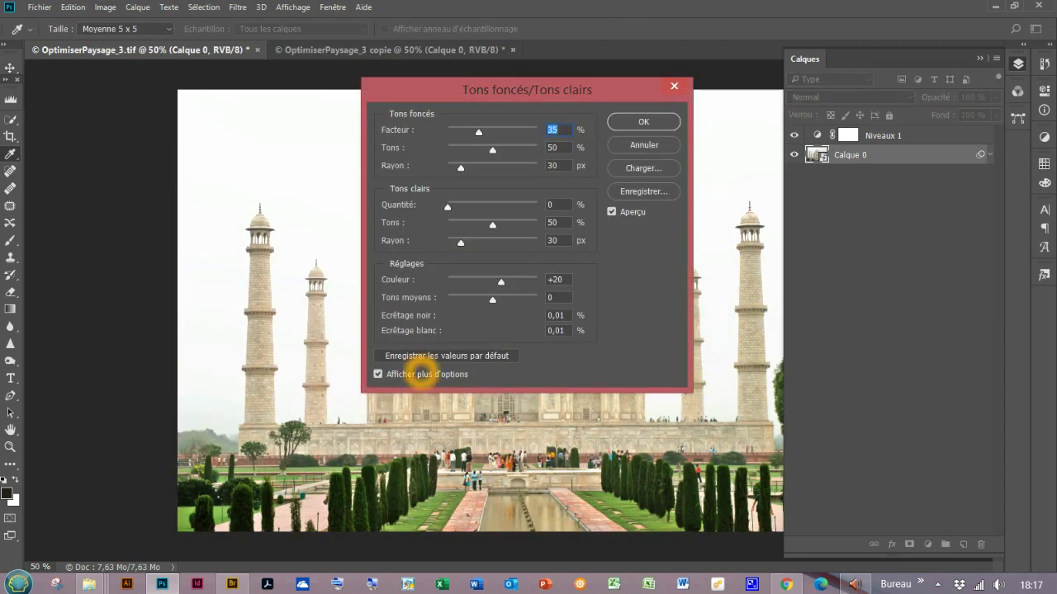
left_click(421, 372)
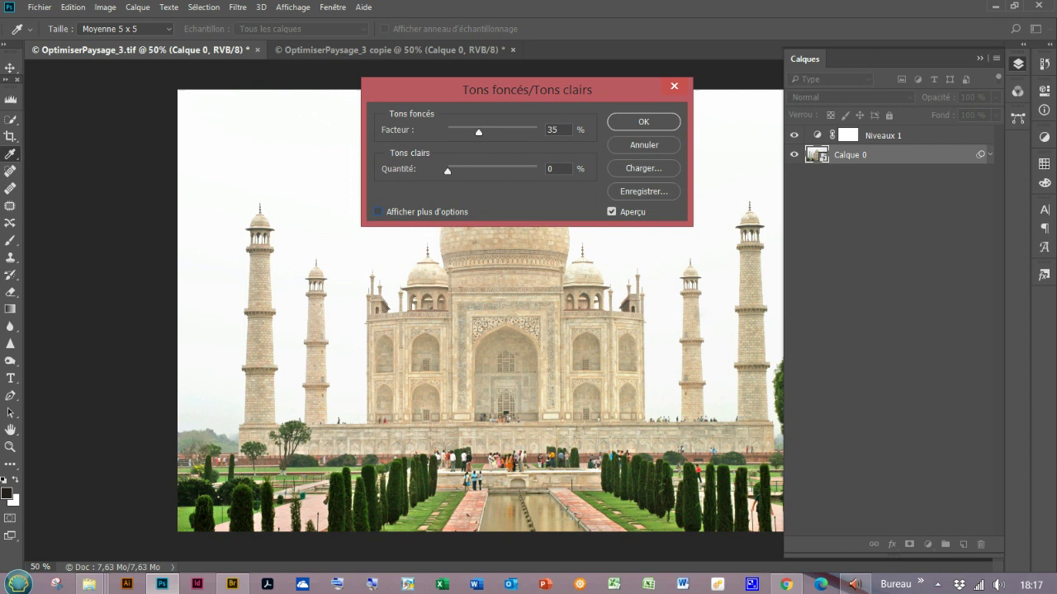
- Set the shadows amount (Tons foncés, Facteur) to 10 % and toggle the preview to compare the result
left_click_drag(478, 132, 456, 133)
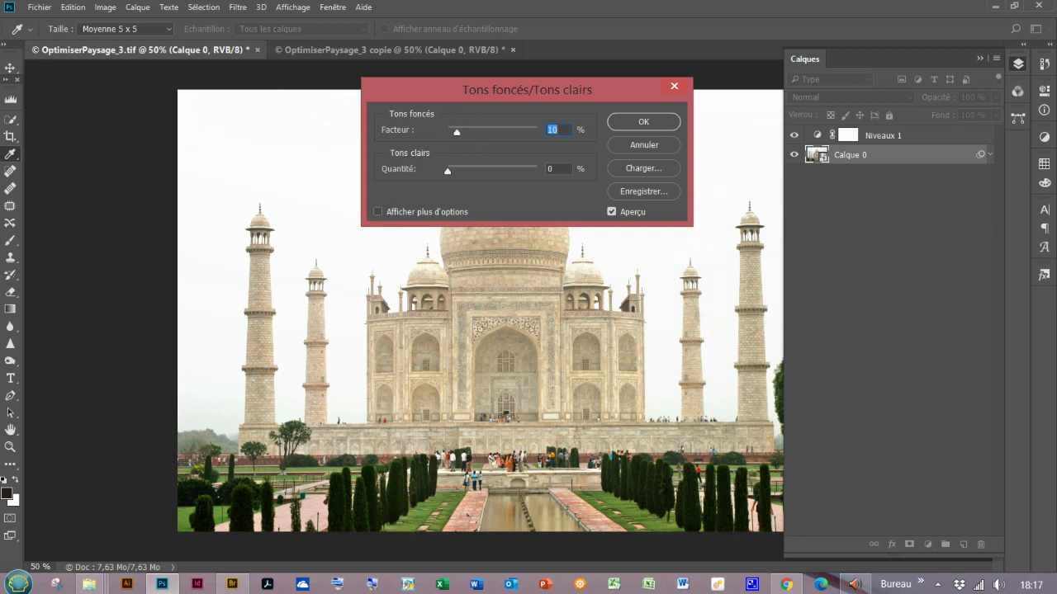
left_click(612, 211)
left_click(611, 212)
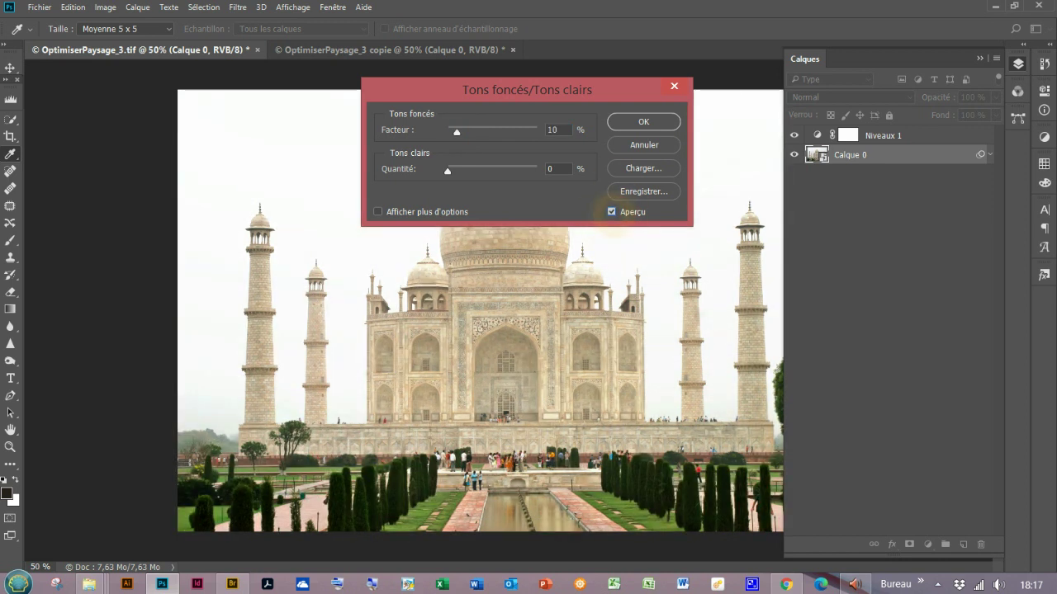